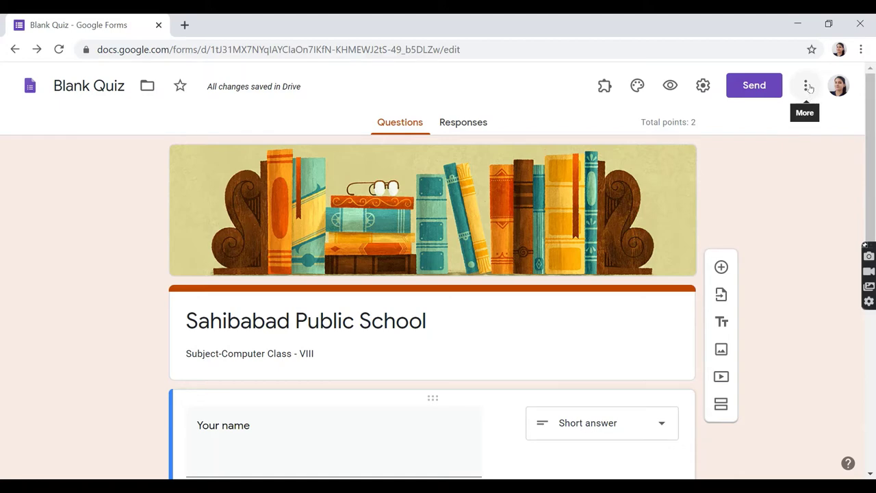
Find the Certify'em add-on in the G Suite Marketplace for Forms and start its installation
left_click(808, 88)
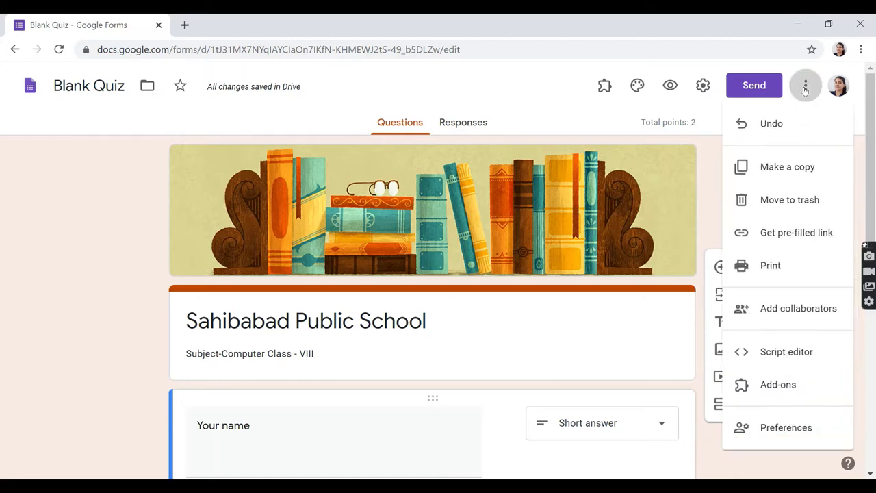
left_click(792, 391)
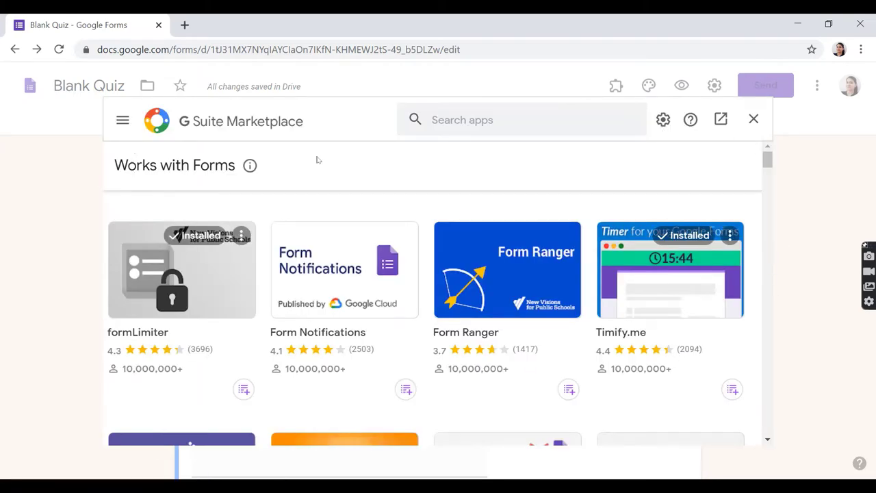
scroll(479, 328, "down", 2)
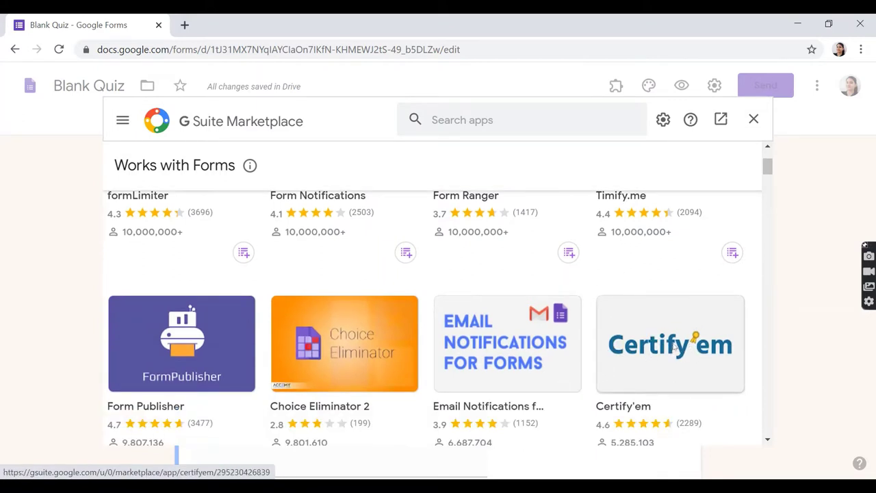
left_click(674, 347)
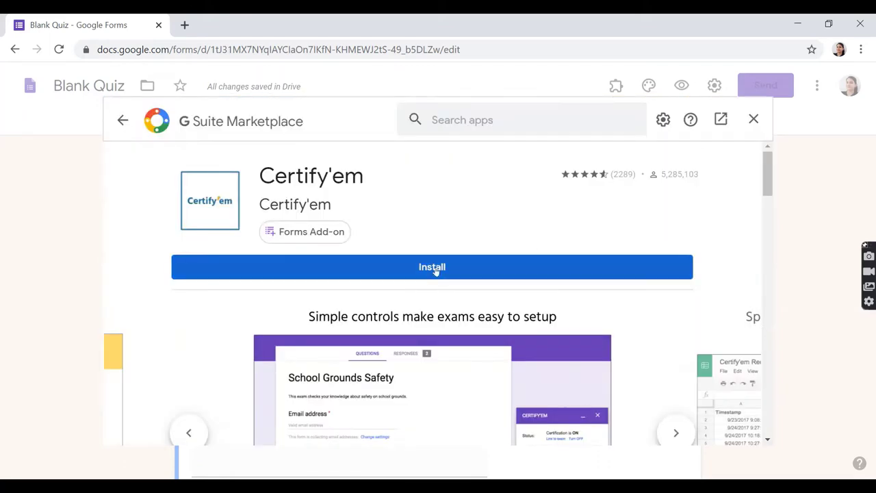
left_click(442, 273)
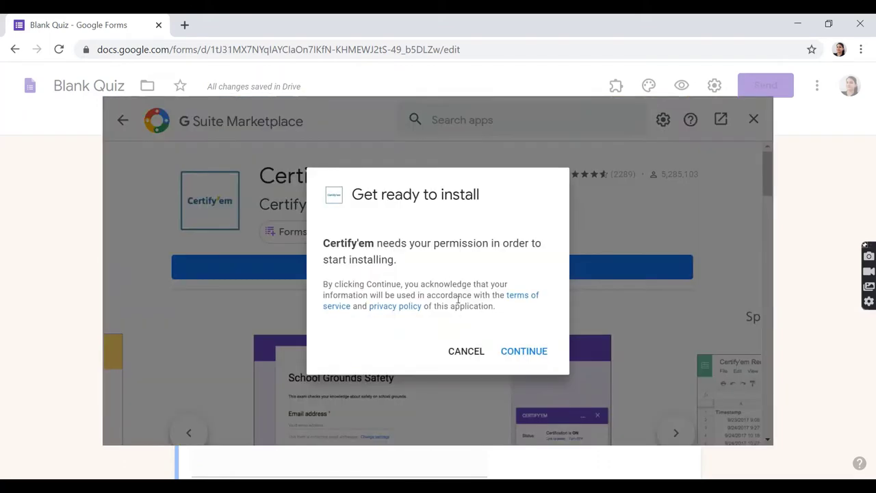
left_click(527, 352)
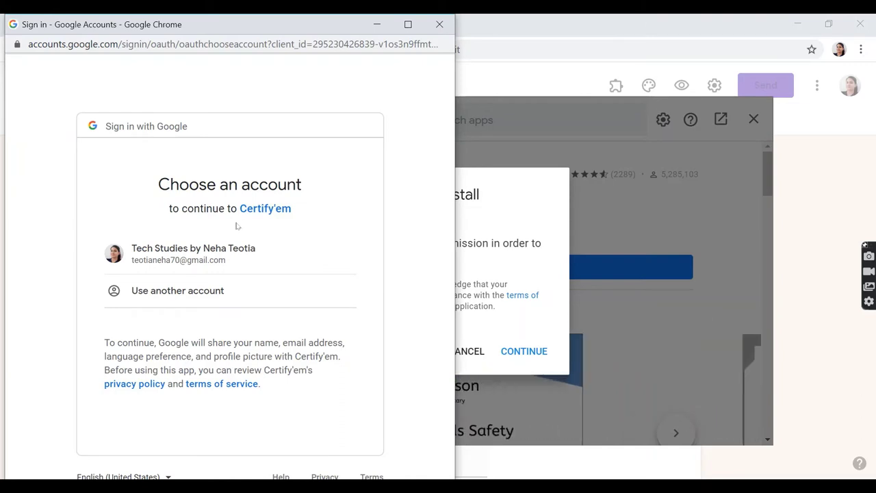
Authorize Certify'em with the existing Google account, allow the requested access, and return to the quiz once the installation is finished
left_click(225, 264)
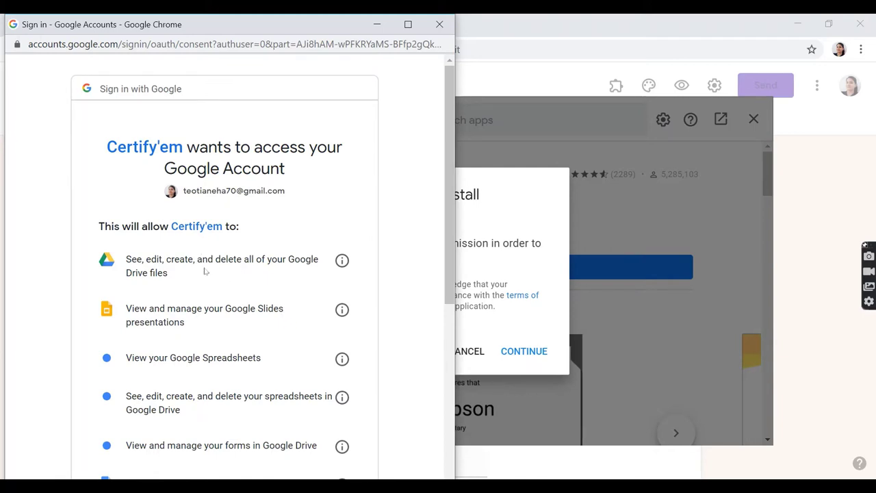
scroll(205, 271, "down", 1)
scroll(219, 226, "down", 2)
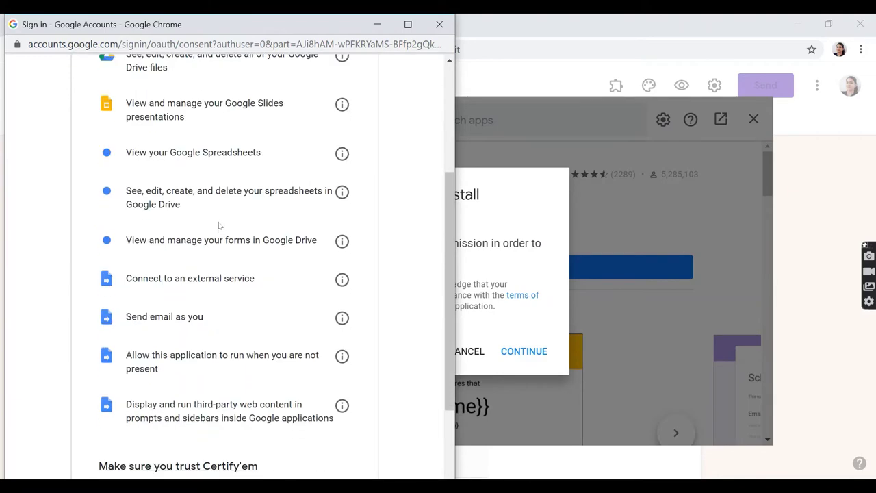
scroll(219, 223, "down", 3)
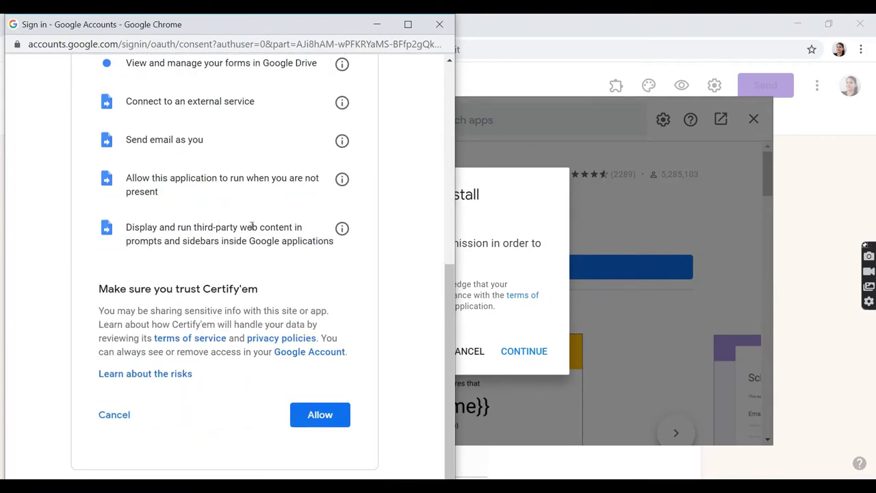
left_click(315, 414)
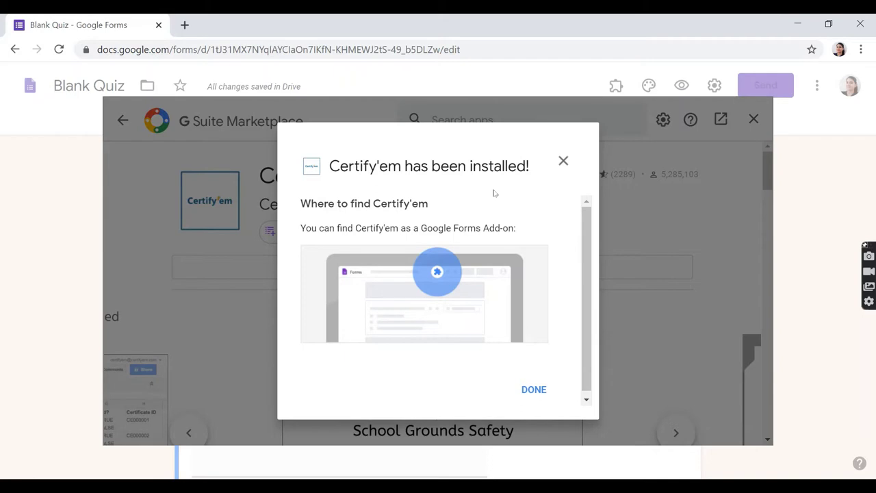
left_click(534, 390)
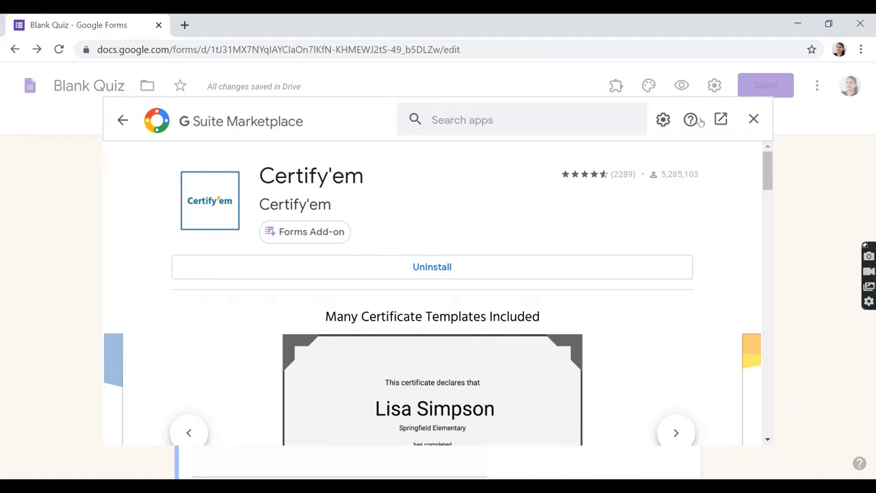
left_click(754, 120)
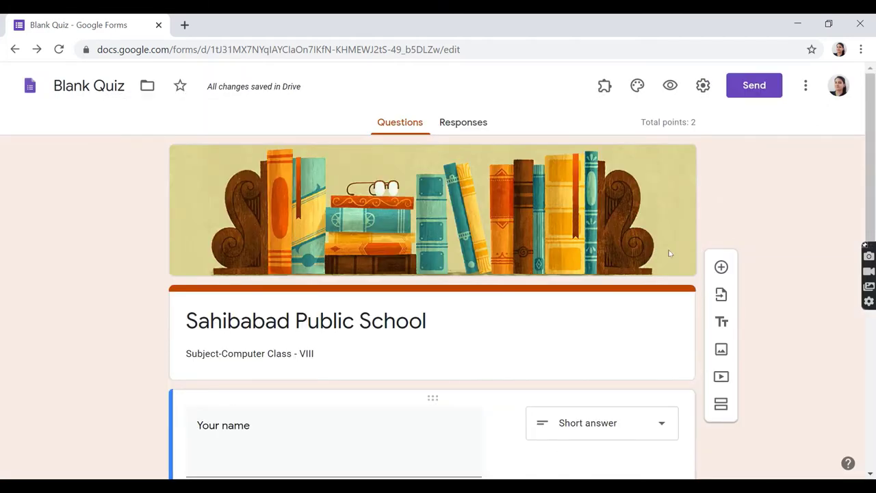
Show the Certify'em controls for the quiz and turn certification on
left_click(604, 91)
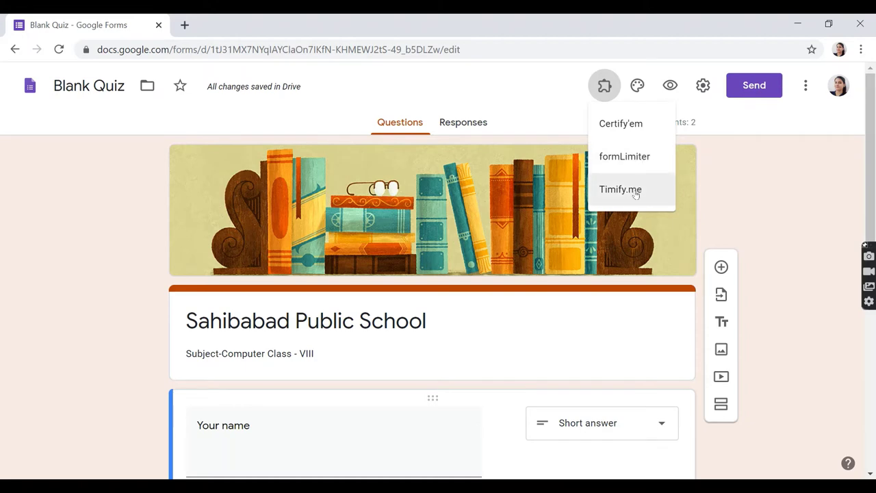
left_click(636, 129)
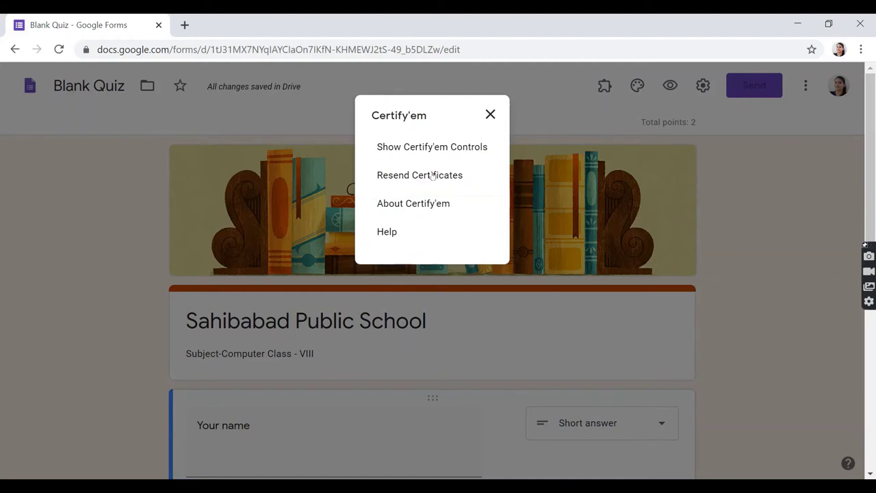
left_click(457, 149)
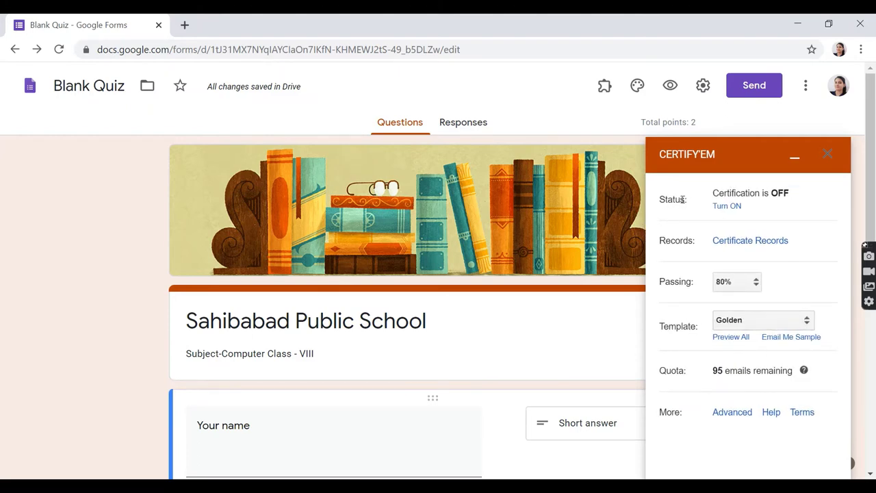
left_click(725, 206)
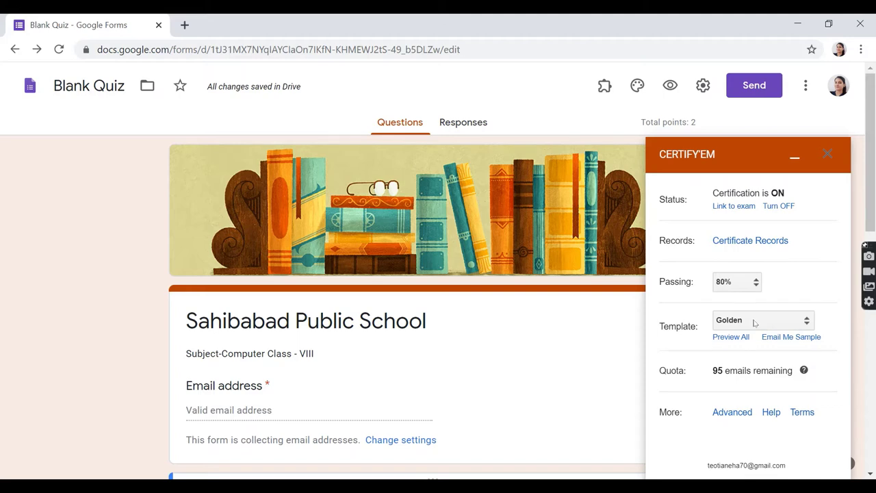
Check the passing score options and view the Certify'em certificate records spreadsheet
left_click(753, 283)
left_click(750, 288)
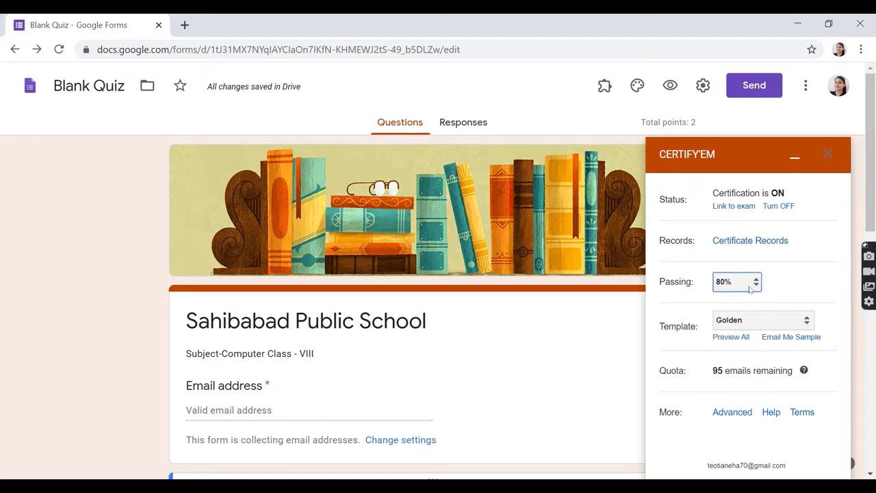
left_click(740, 241)
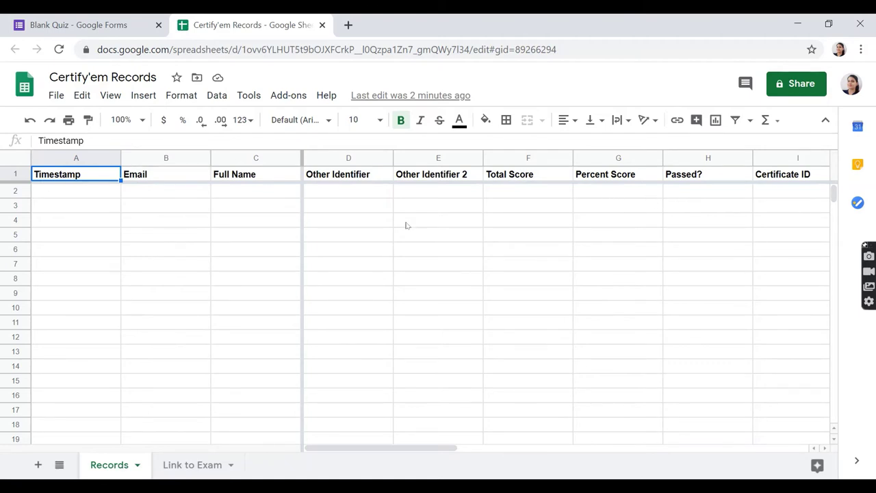
left_click(322, 26)
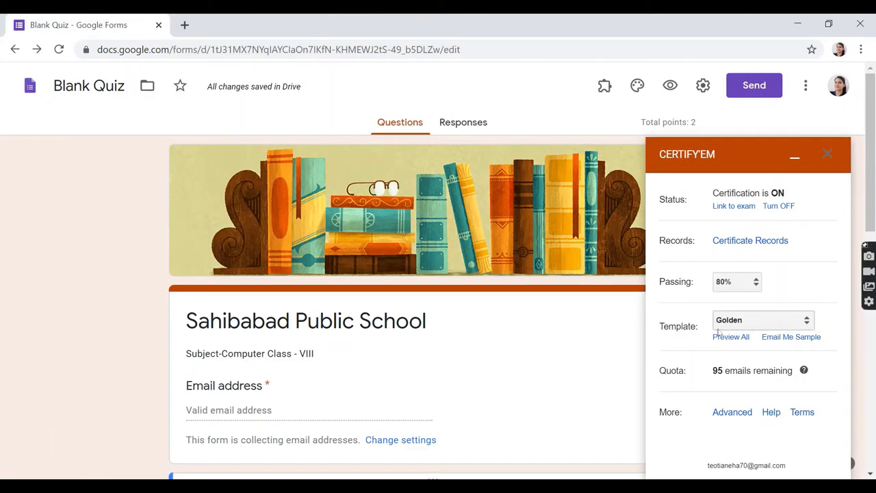
Look through the available certificate template names and examine their designs on the Certify'em Certificate Templates page
left_click(766, 324)
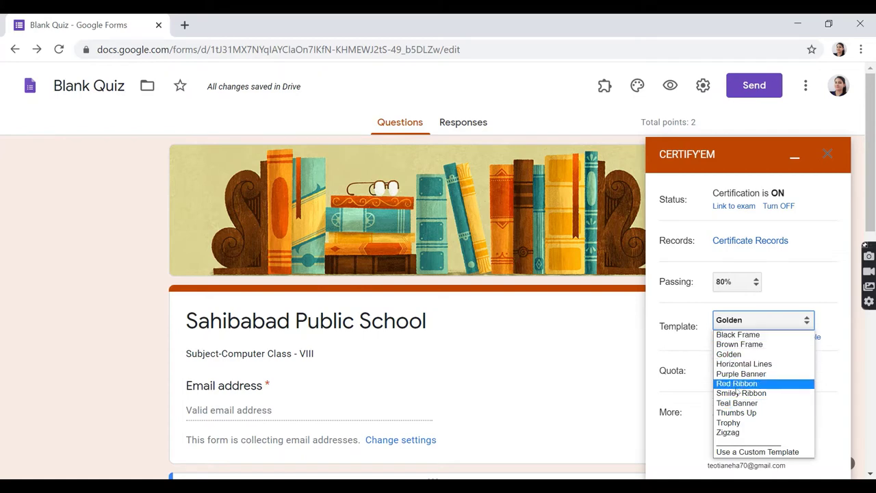
left_click(693, 348)
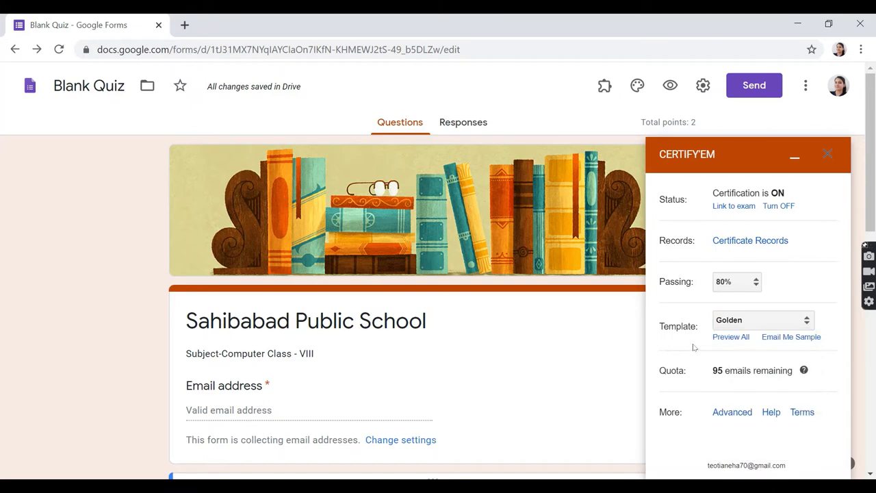
left_click(731, 337)
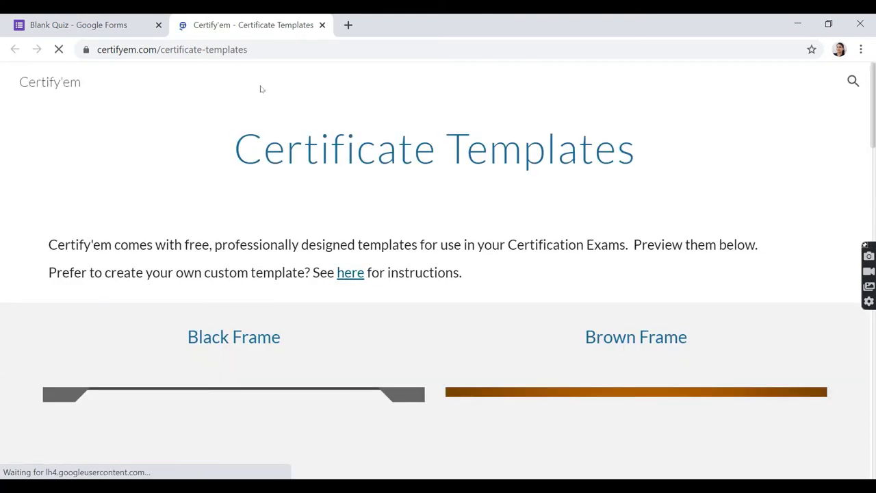
scroll(329, 278, "down", 2)
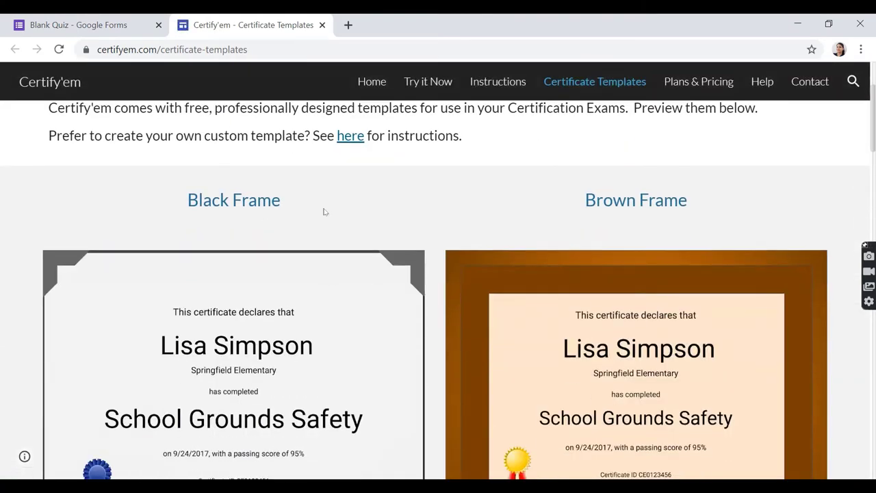
scroll(575, 281, "down", 2)
scroll(631, 266, "up", 1)
scroll(631, 274, "down", 4)
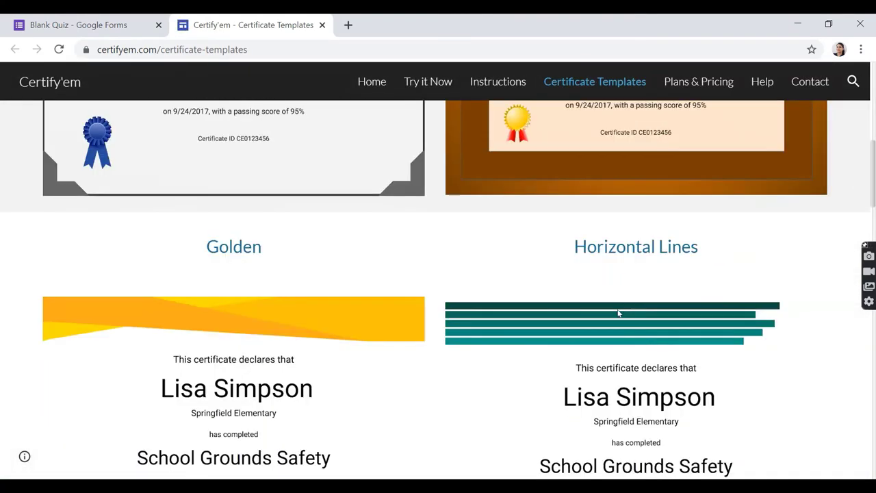
scroll(565, 397, "down", 2)
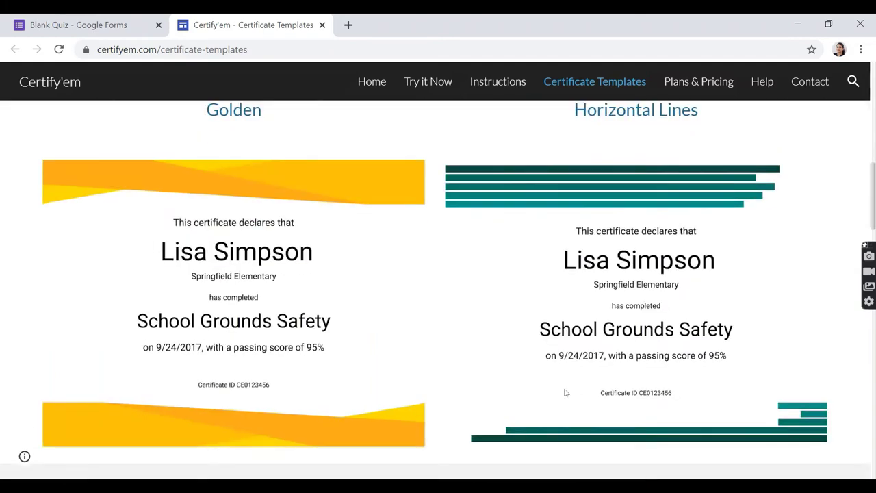
scroll(566, 394, "down", 4)
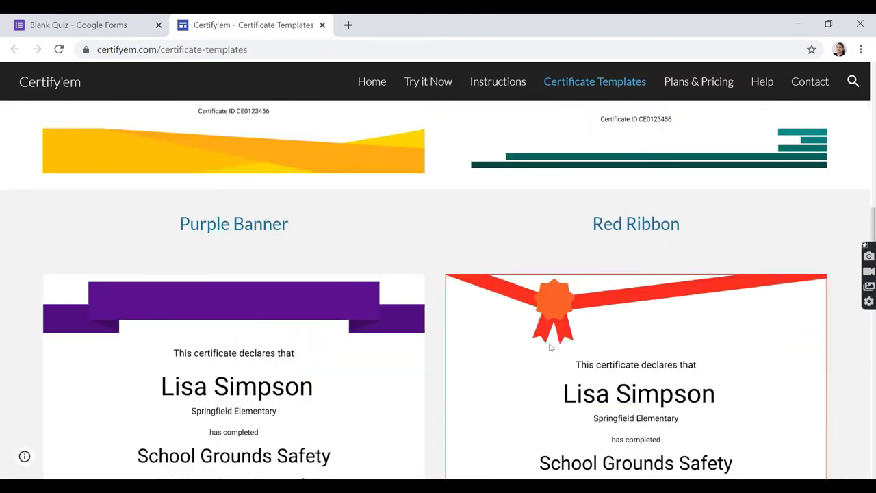
scroll(668, 377, "down", 3)
scroll(667, 380, "down", 3)
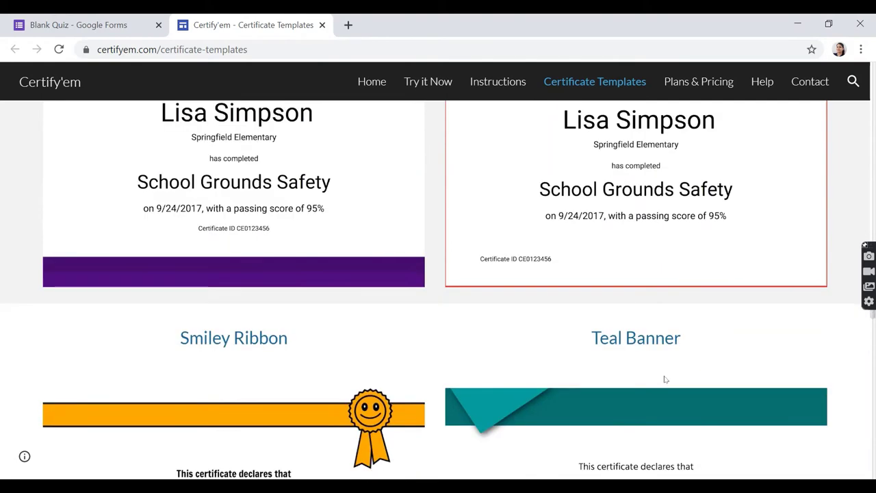
scroll(315, 309, "down", 1)
scroll(221, 346, "down", 1)
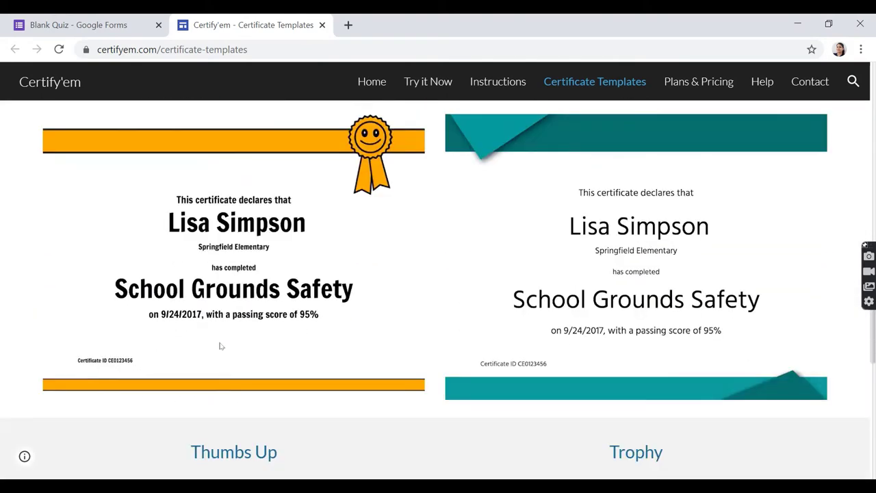
scroll(216, 287, "up", 2)
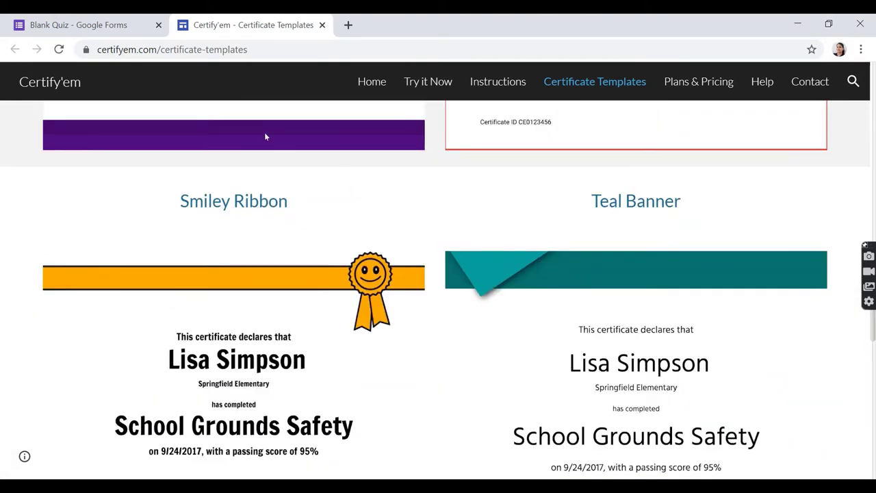
Return to the quiz form and set the certificate template to Smiley Ribbon
left_click(119, 22)
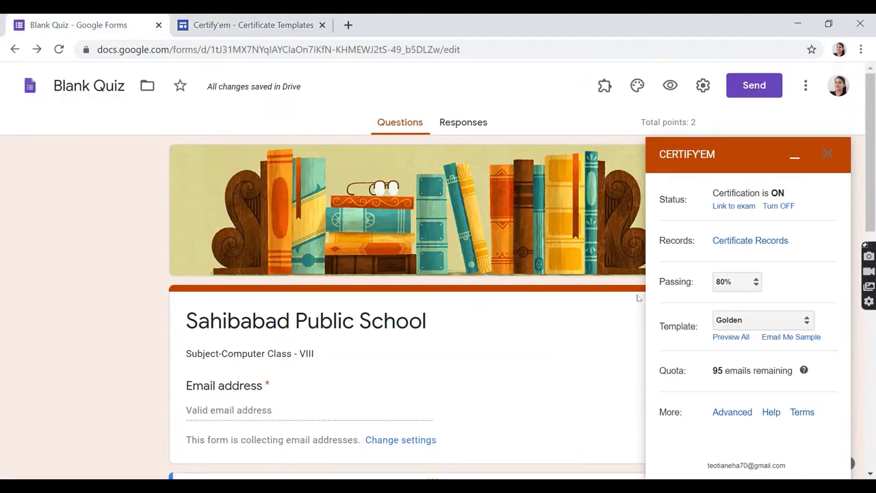
left_click(737, 316)
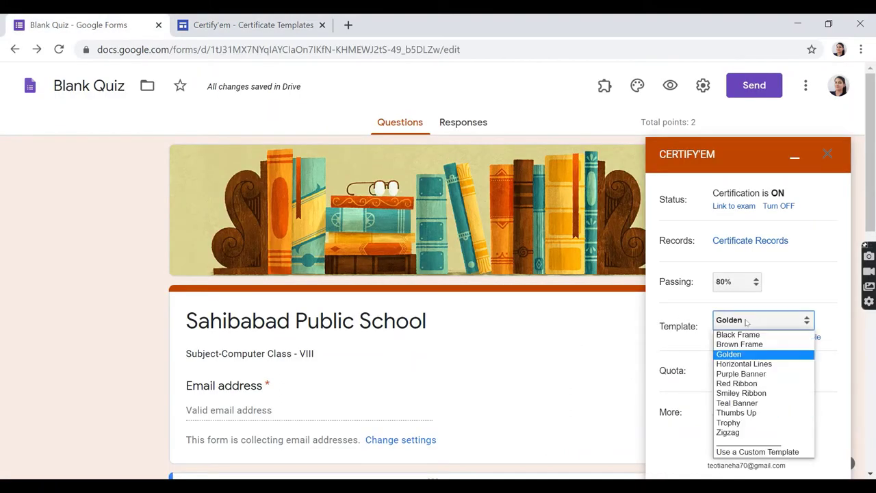
left_click(750, 391)
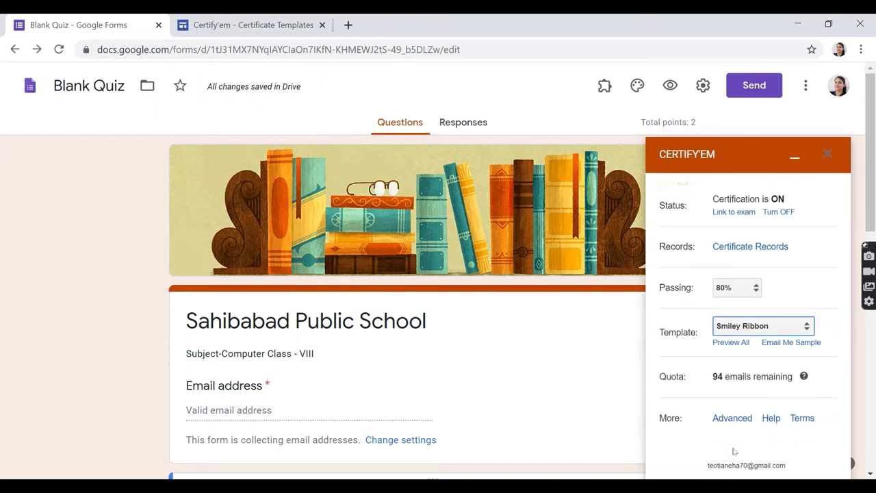
Open Certify'em's advanced options and review the message shown upon submission
left_click(731, 412)
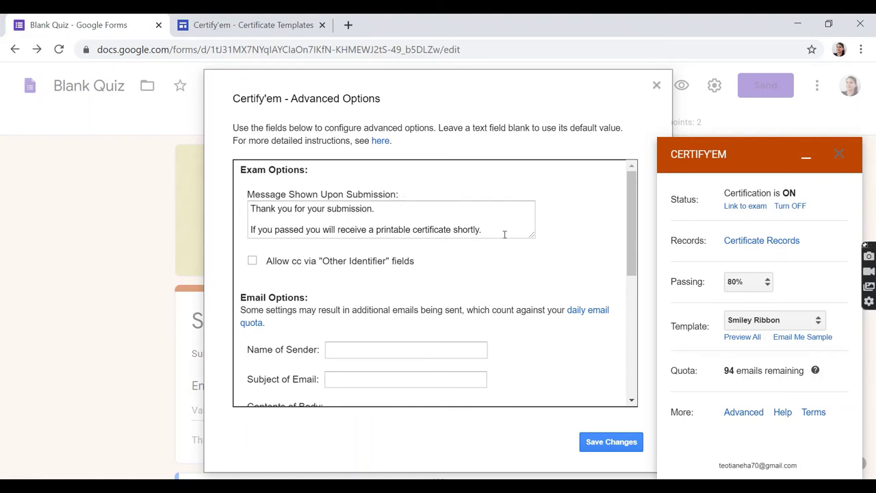
left_click_drag(504, 231, 249, 208)
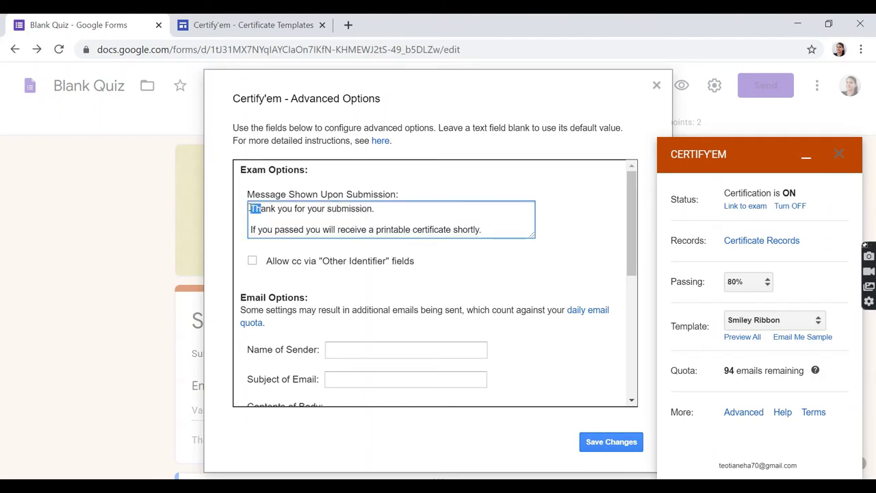
left_click(495, 233)
scroll(372, 316, "down", 1)
scroll(372, 317, "down", 1)
left_click(345, 282)
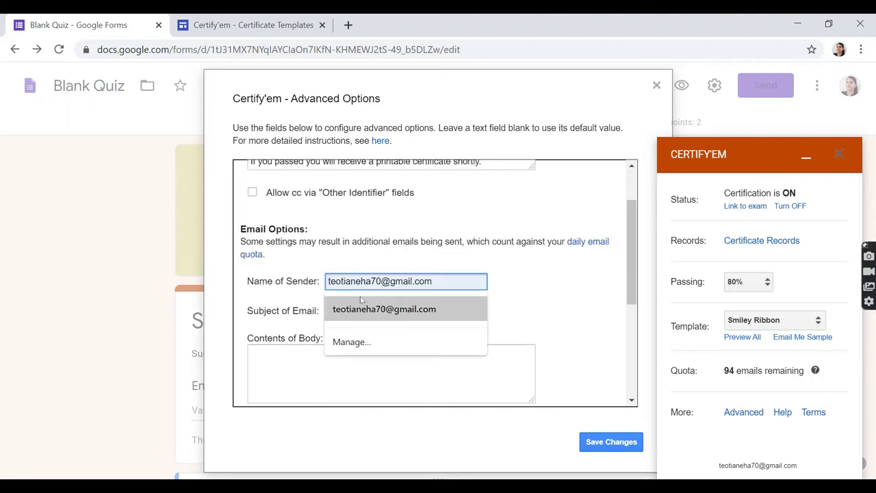
left_click(520, 296)
left_click(436, 281)
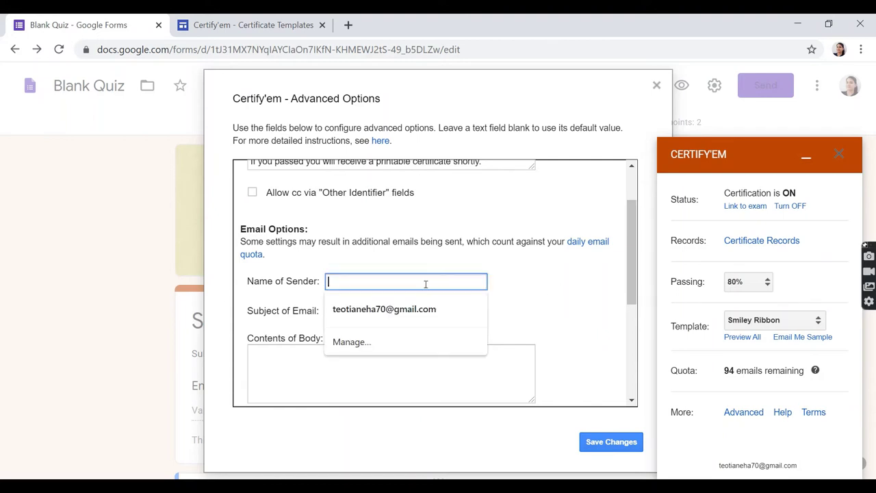
left_click(422, 308)
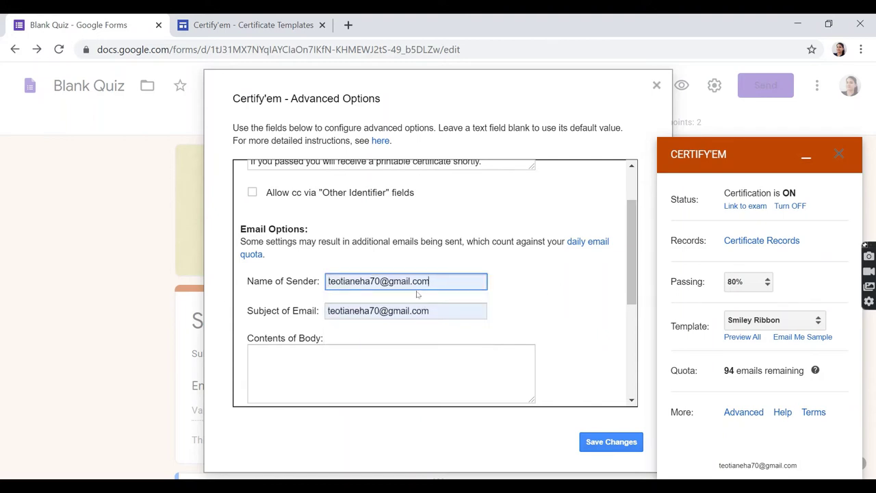
Set the certificate email's sender name to "form" and its subject to "e-certificate"
left_click(446, 283)
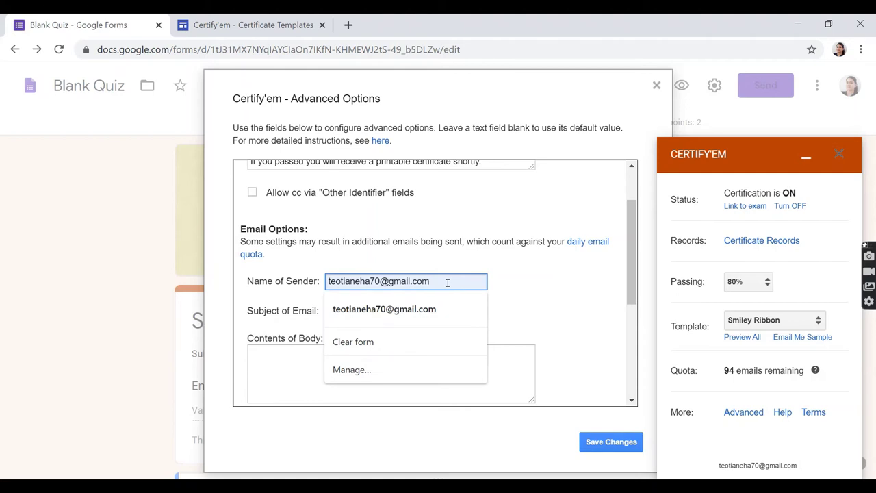
left_click_drag(430, 282, 305, 283)
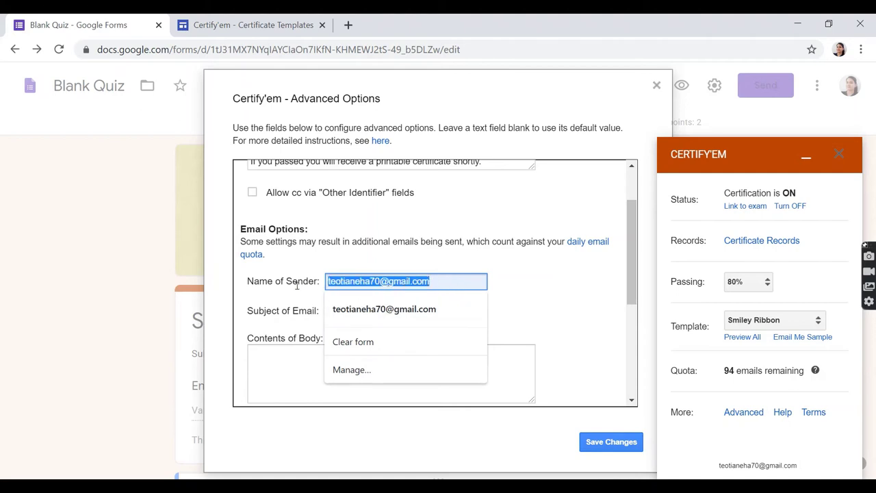
type("form")
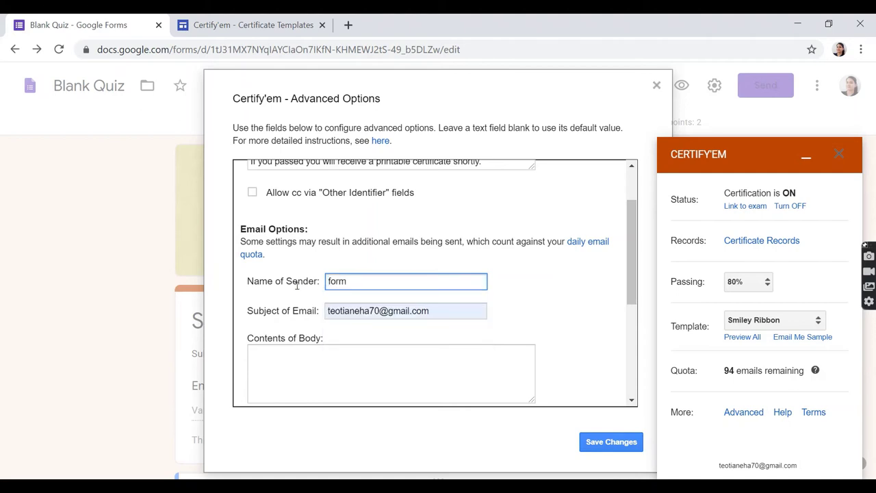
left_click(357, 305)
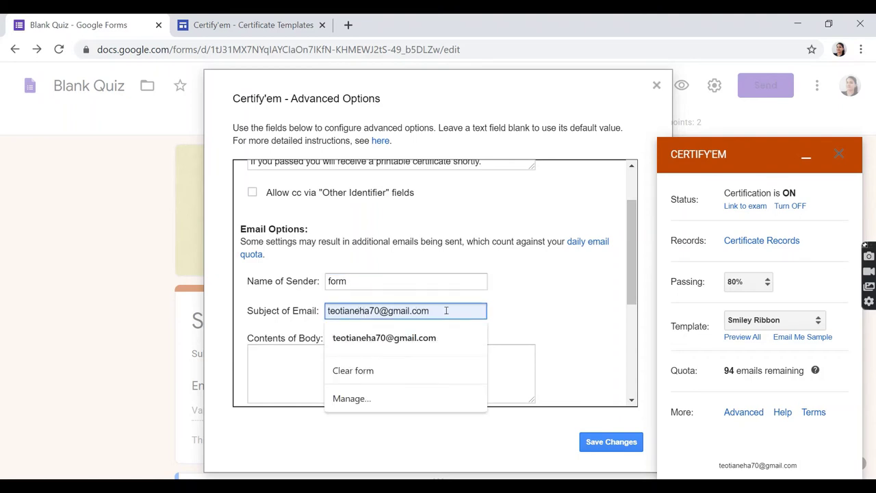
left_click_drag(446, 311, 248, 295)
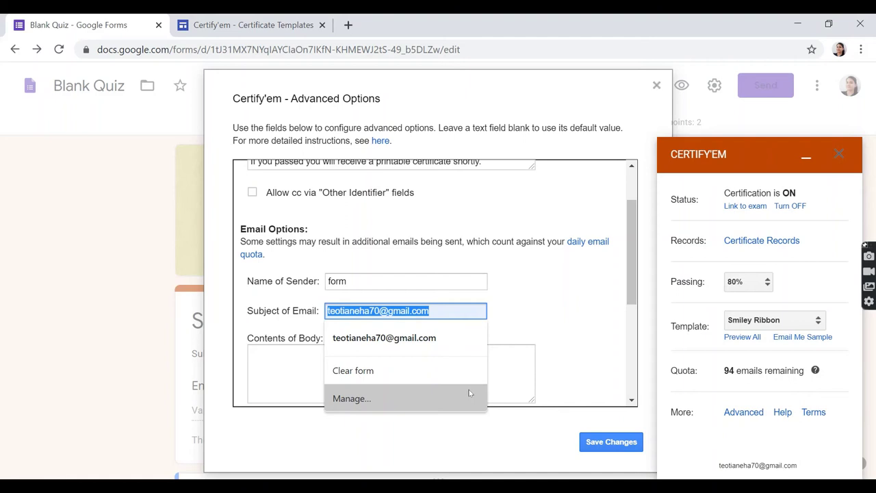
type("e-ce")
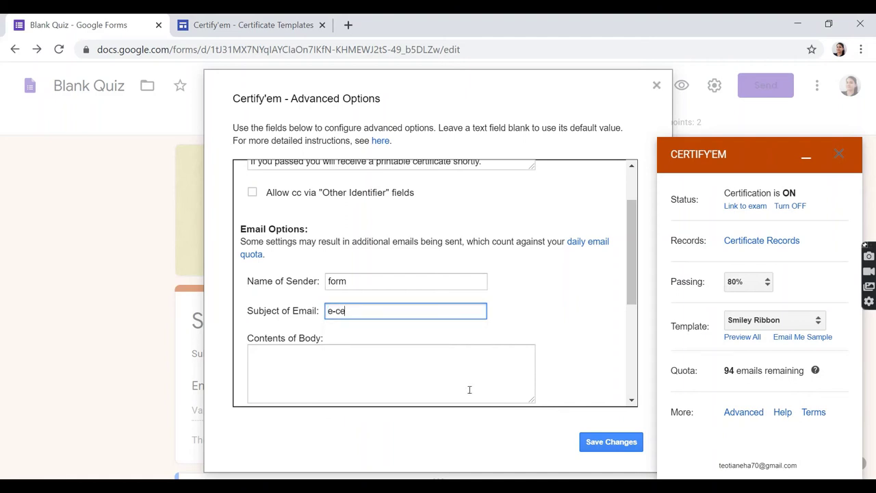
type("rtificate")
Enter "Well Done! Keep it Up!" as the body of the certificate email
left_click(471, 352)
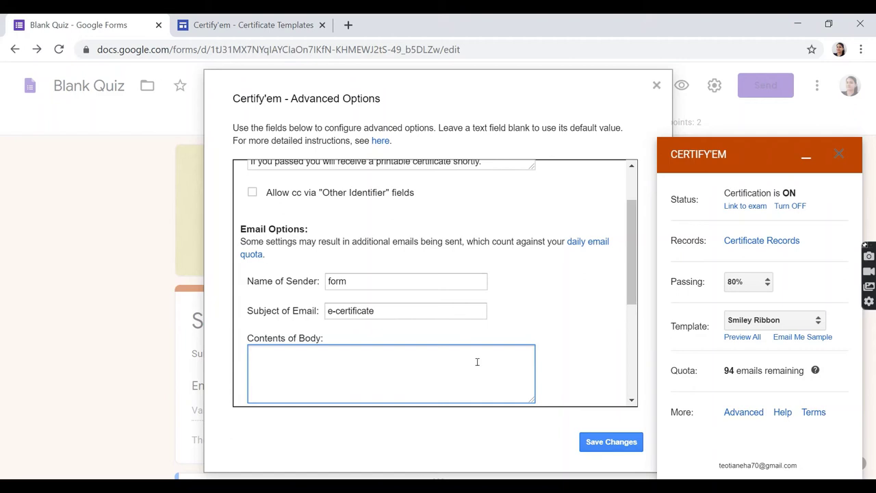
type("Well Done")
type("!  Keep it Up!")
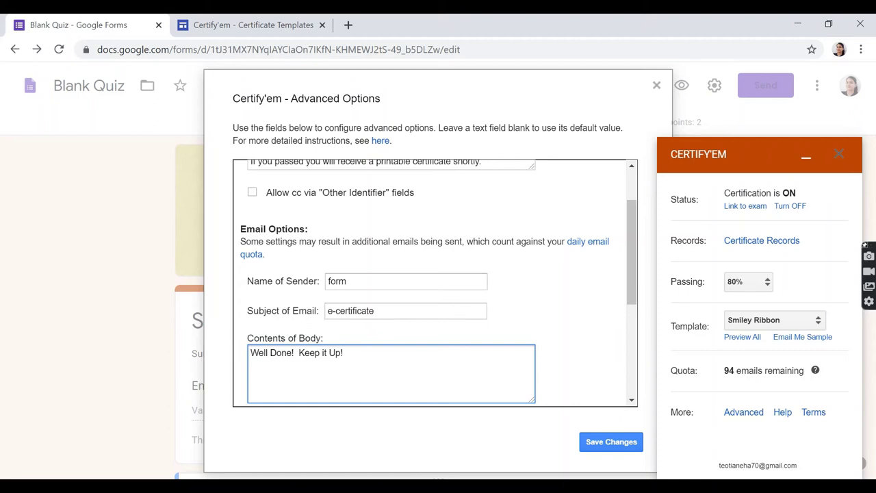
scroll(639, 288, "down", 3)
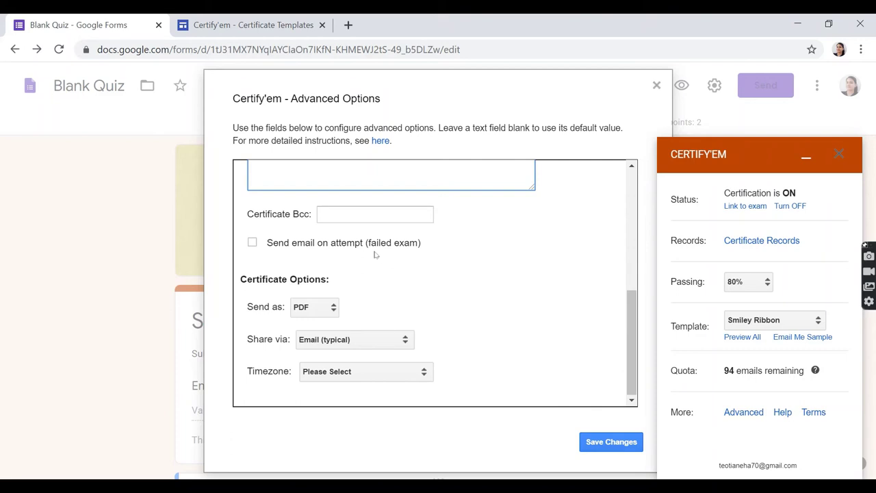
left_click(260, 246)
left_click(254, 244)
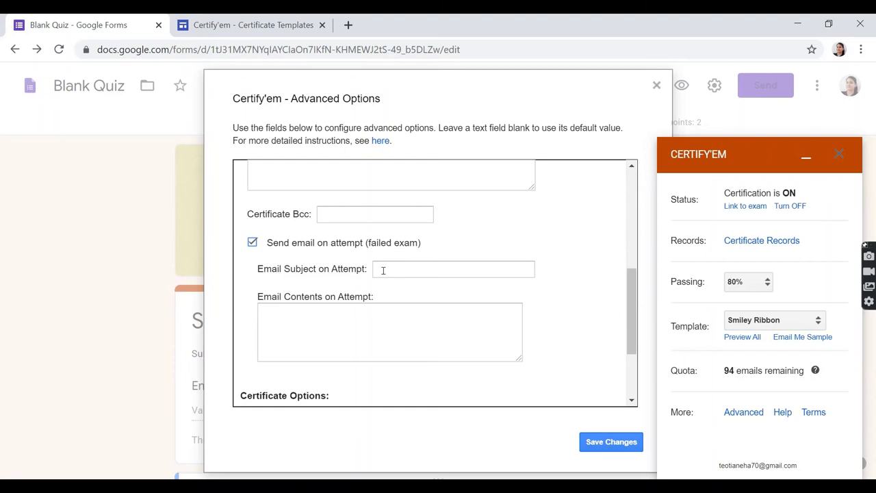
scroll(438, 268, "up", 2)
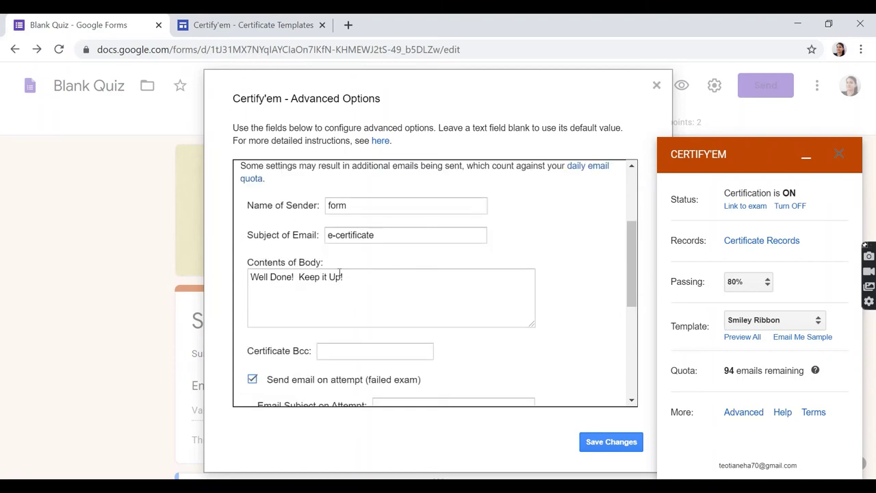
scroll(384, 276, "down", 2)
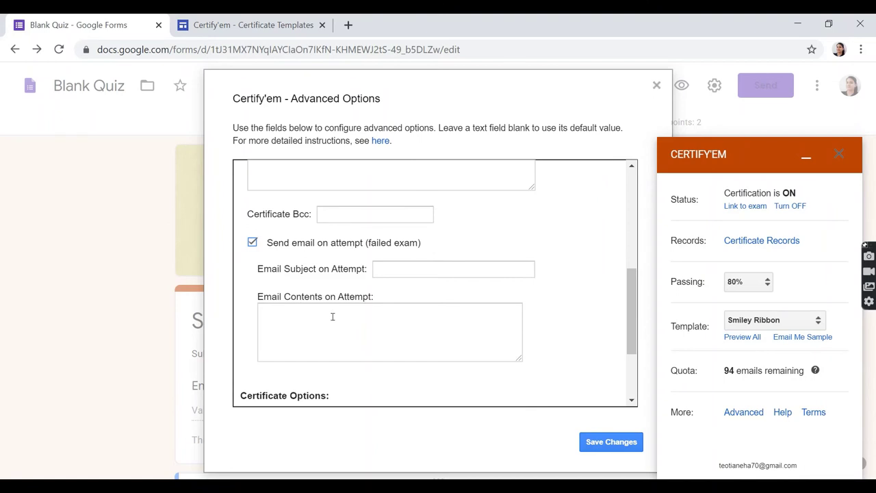
scroll(340, 321, "down", 2)
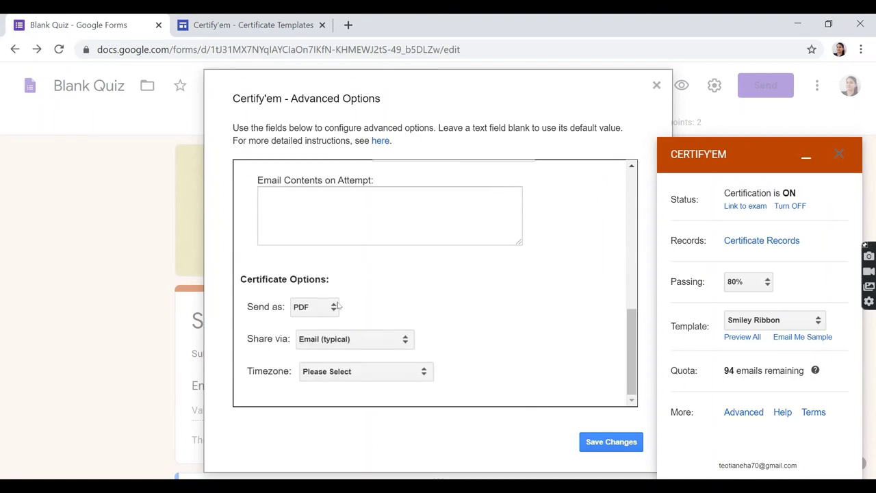
scroll(332, 264, "up", 3)
left_click(253, 331)
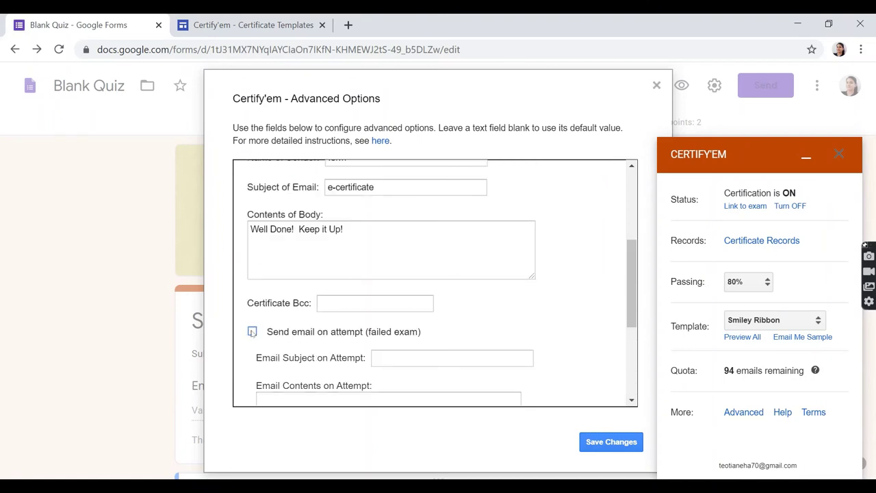
Set certificates to be sent as IMAGE and save the advanced options
scroll(331, 362, "down", 1)
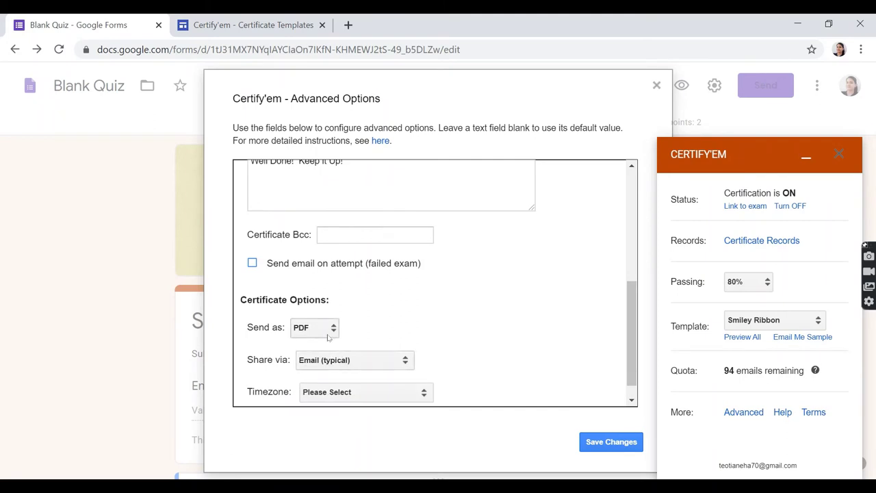
left_click(334, 328)
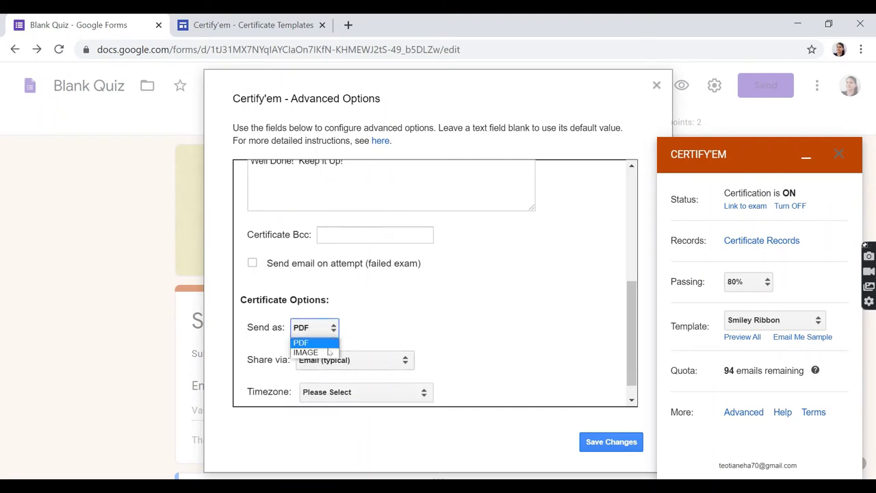
left_click(329, 352)
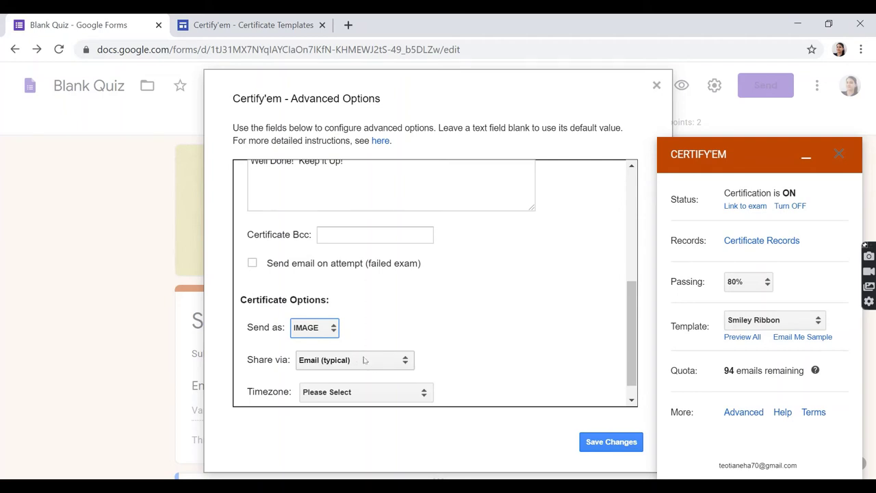
left_click(616, 445)
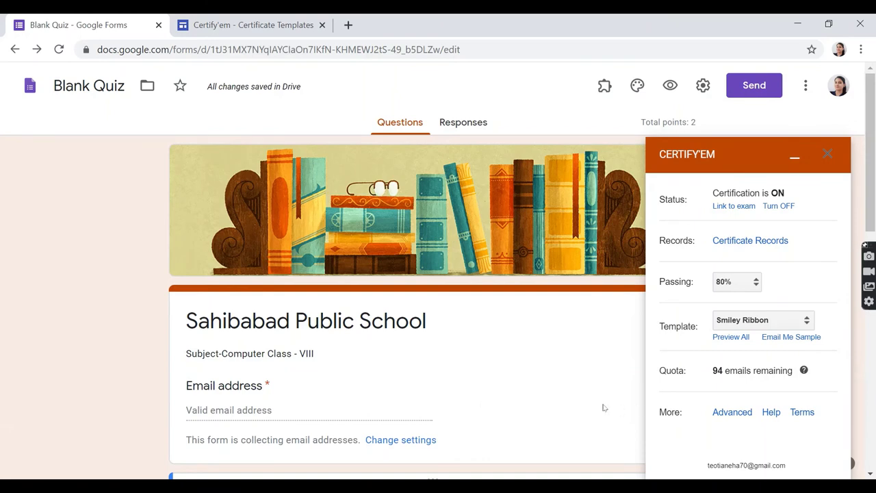
Minimize the Certify'em controls so the quiz form is unobstructed
scroll(569, 358, "down", 2)
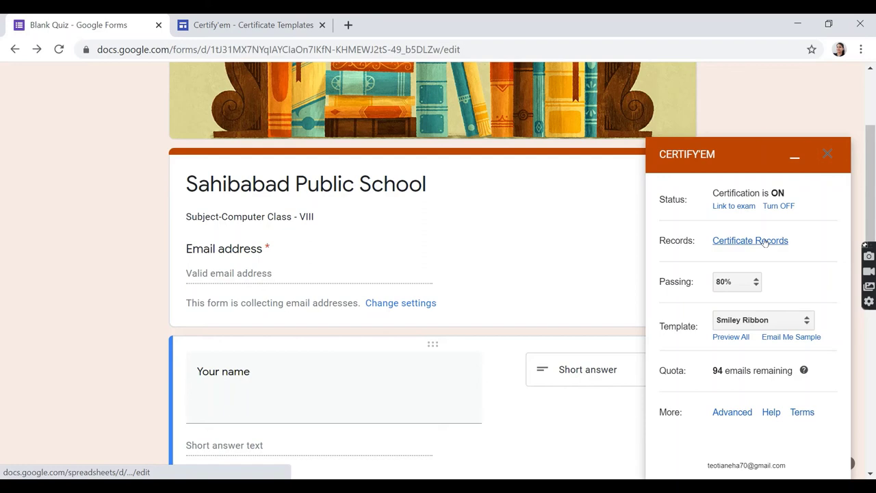
left_click(794, 160)
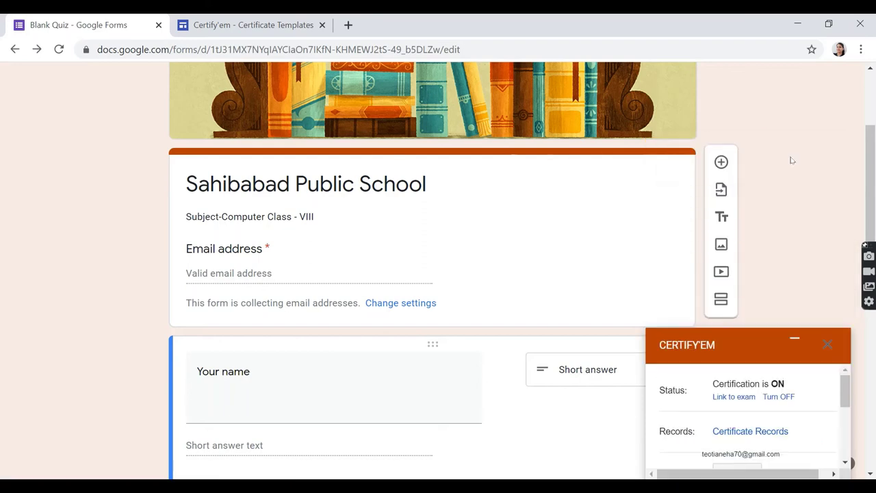
scroll(506, 283, "up", 3)
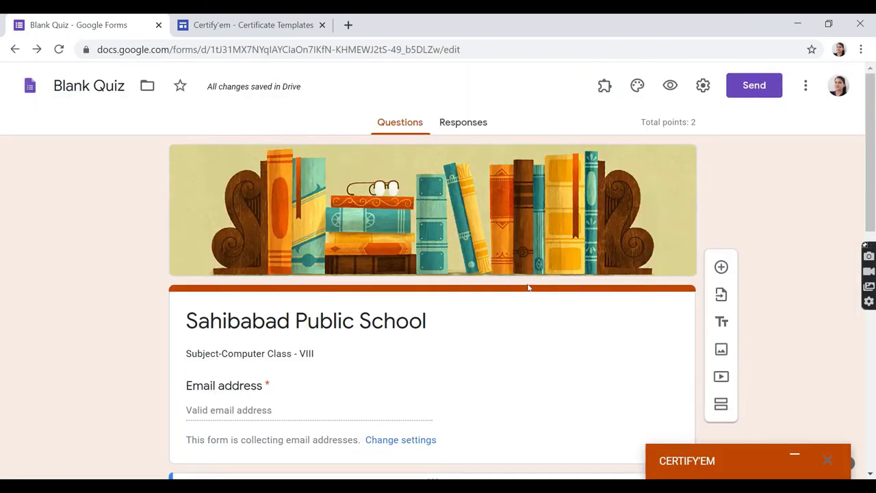
Look at the form's email and link sharing options, display the shortened URL, and close the sharing dialog
left_click(761, 93)
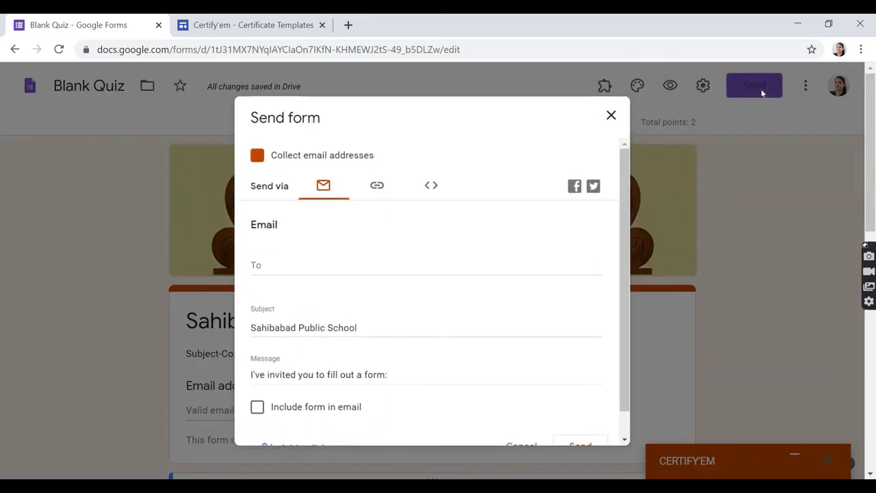
left_click(253, 265)
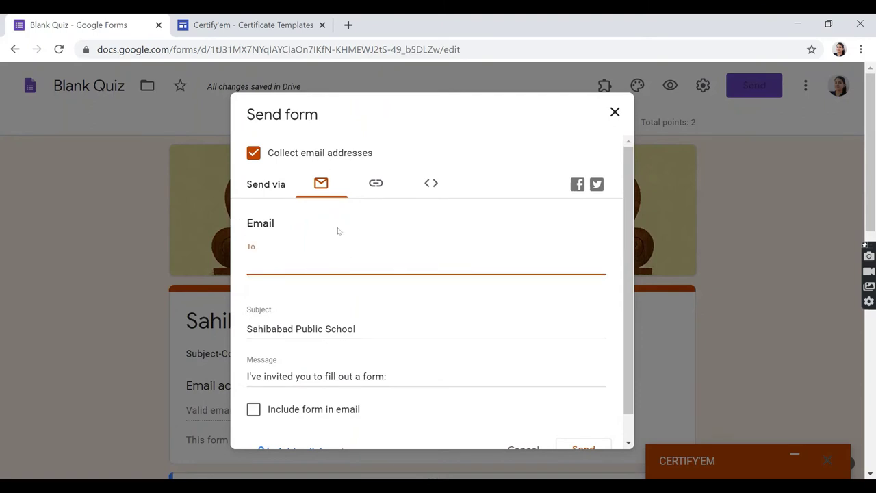
left_click(373, 186)
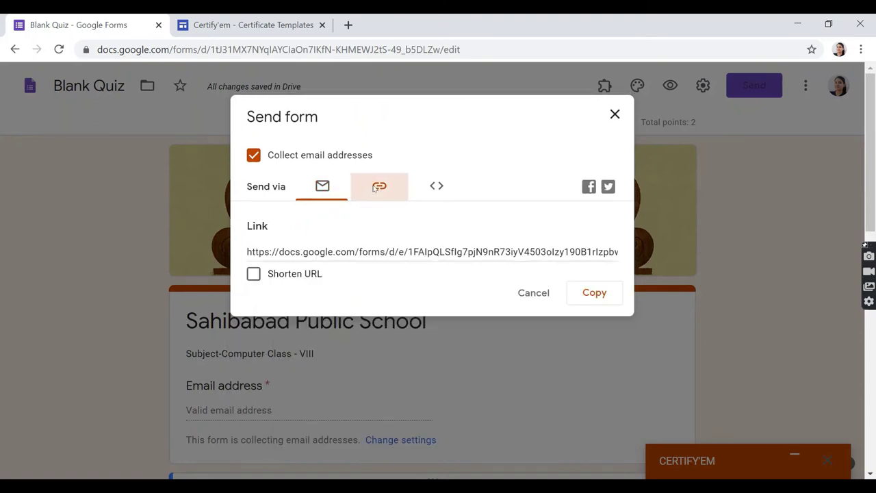
left_click(252, 274)
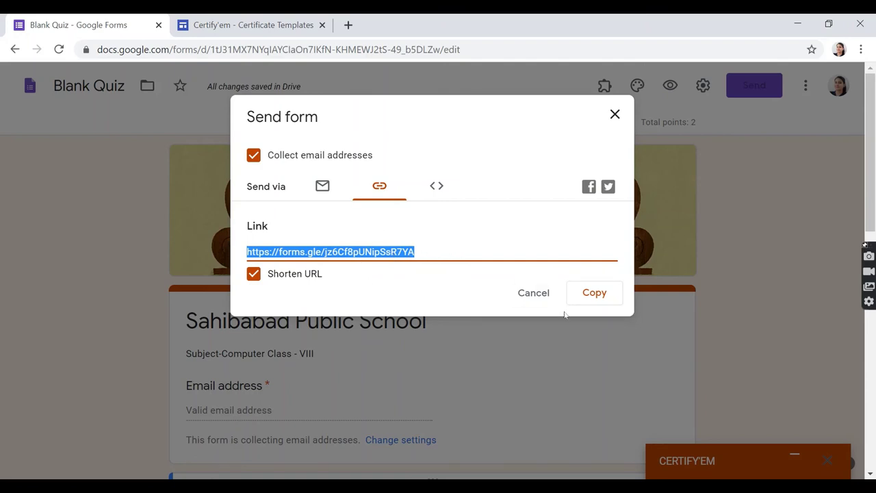
left_click(615, 116)
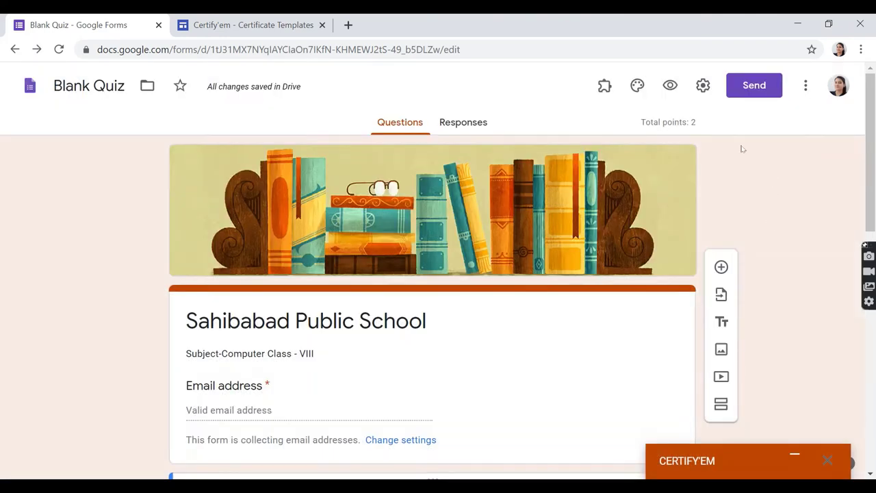
Preview the quiz as a respondent and fill in the email address and name with the saved autofill details
left_click(671, 87)
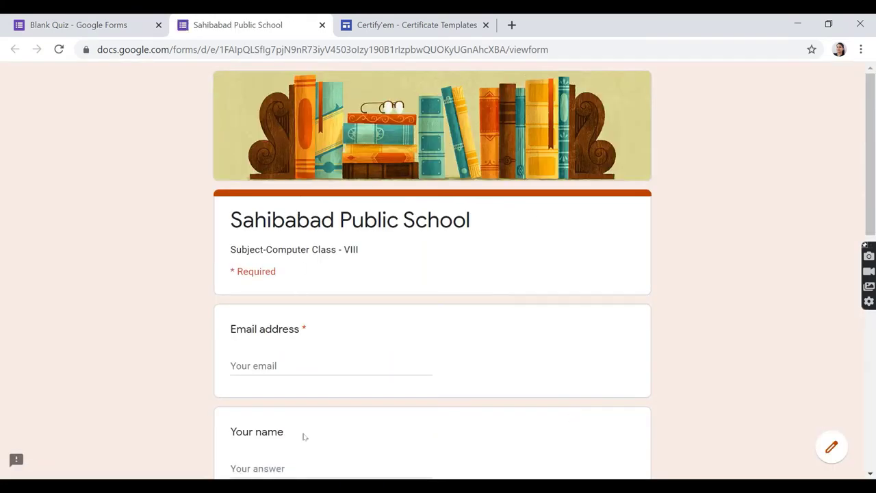
left_click(261, 369)
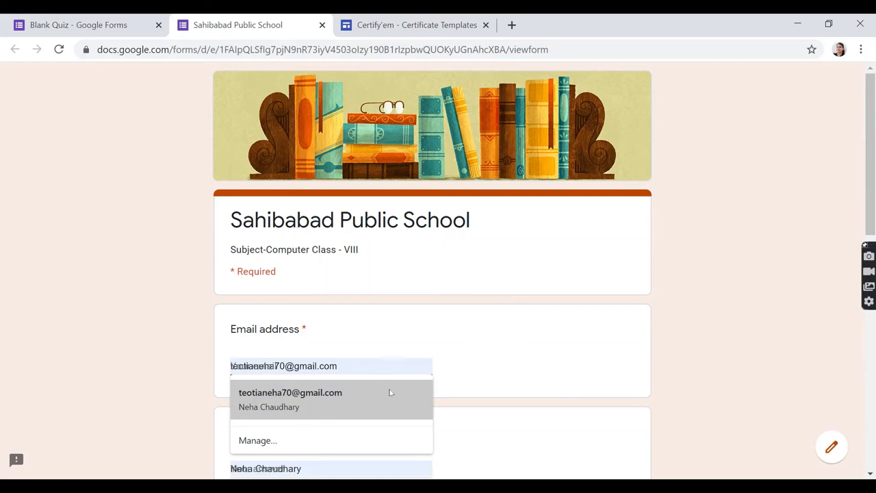
left_click(319, 401)
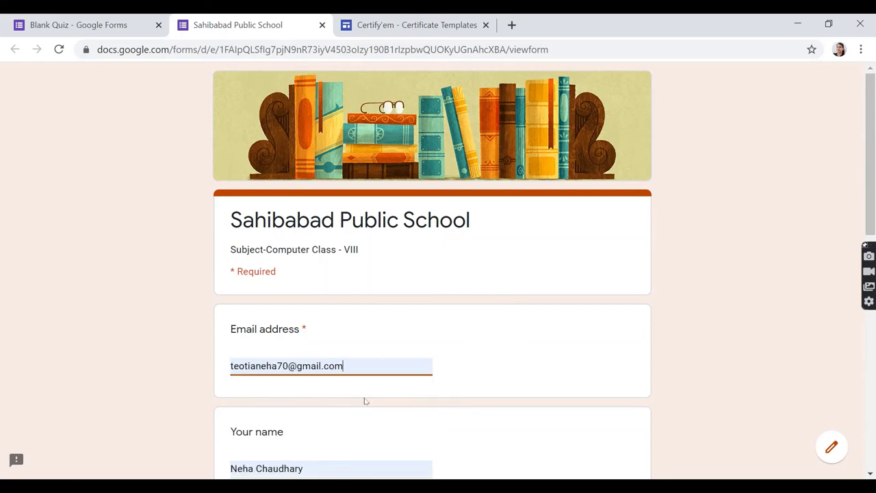
scroll(364, 407, "down", 2)
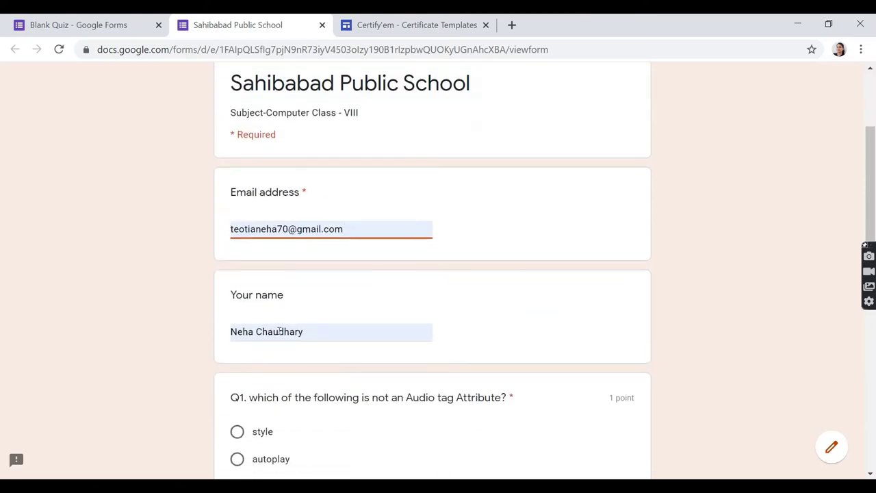
Answer Q1 with "style" and Q2 with "purple", and submit the quiz without requesting a copy of the responses
scroll(270, 324, "down", 1)
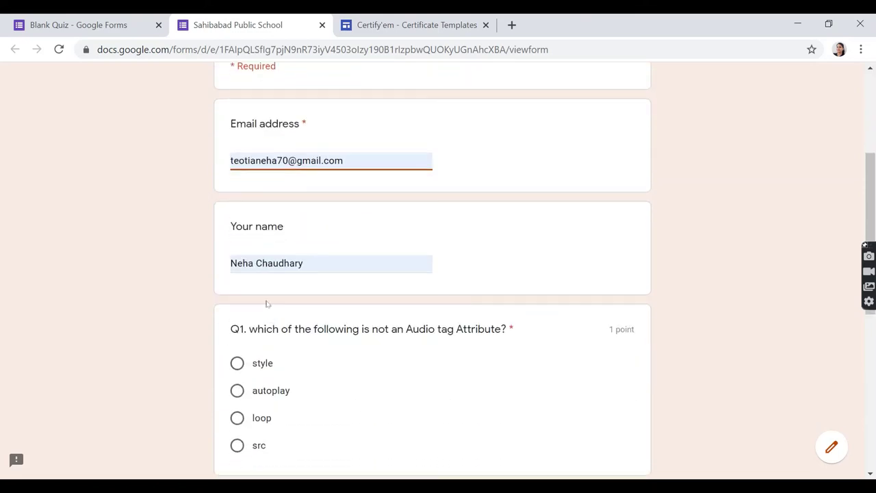
left_click(237, 362)
scroll(290, 367, "down", 2)
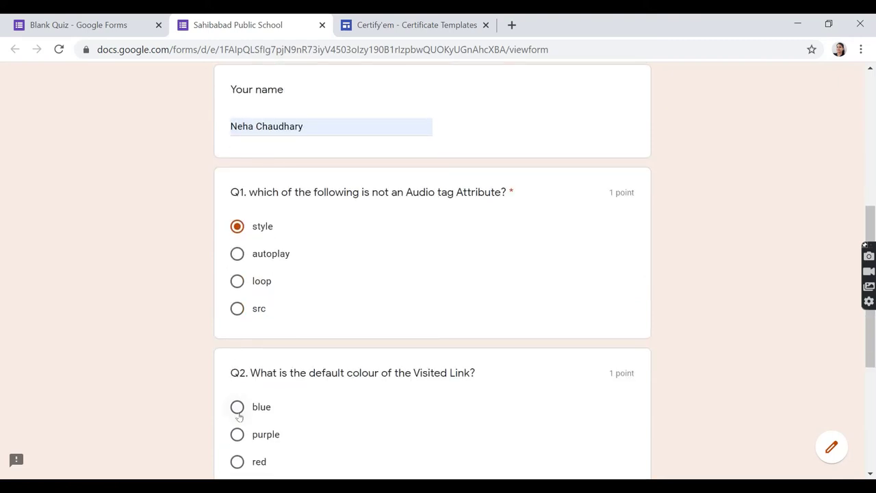
left_click(238, 434)
scroll(349, 422, "down", 3)
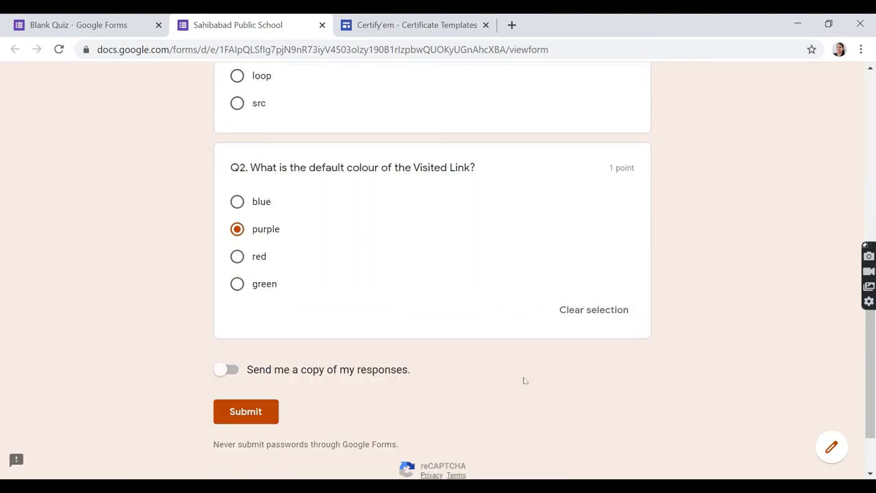
left_click(251, 421)
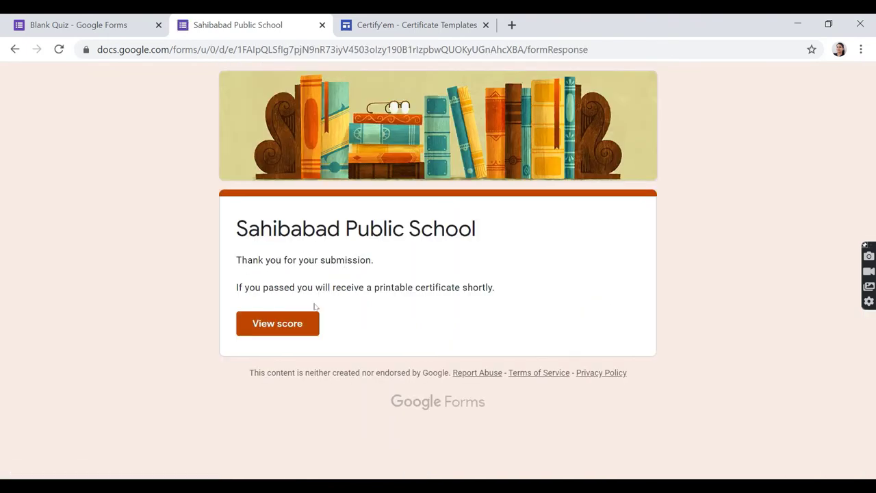
View the submitted quiz's score, close the Certify'em certificate templates page, and return to the Blank Quiz form editor
left_click(265, 325)
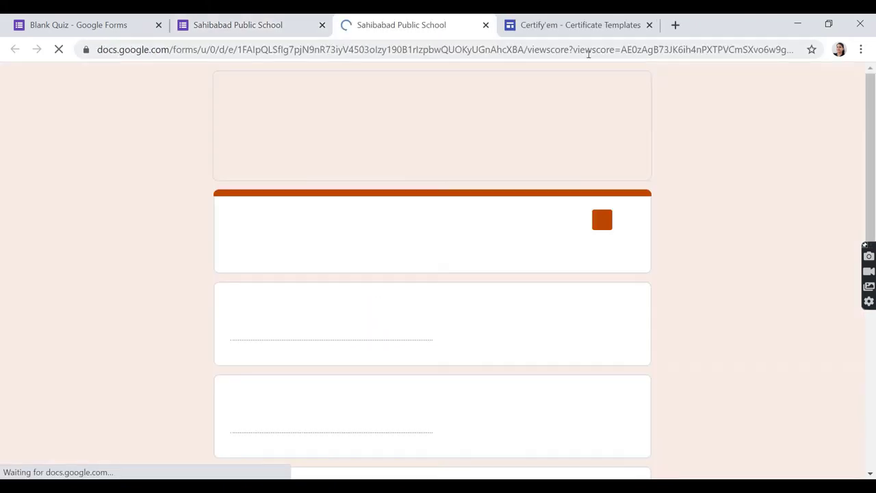
left_click(649, 25)
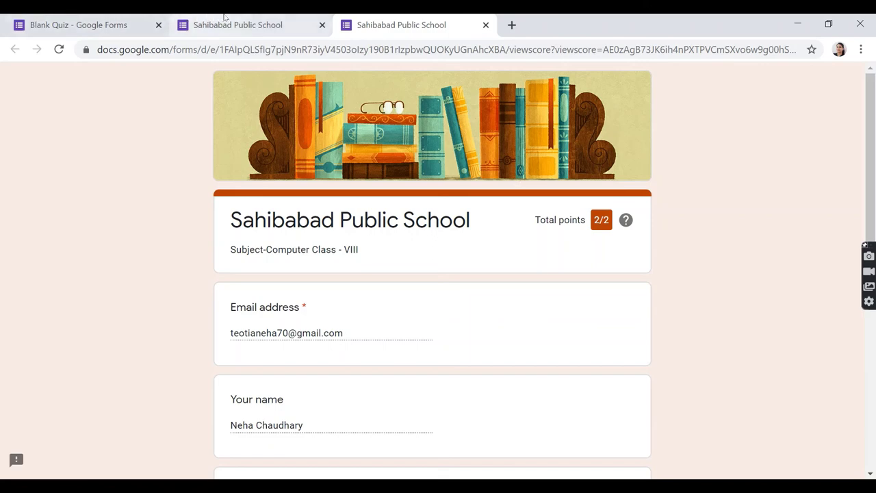
left_click(294, 31)
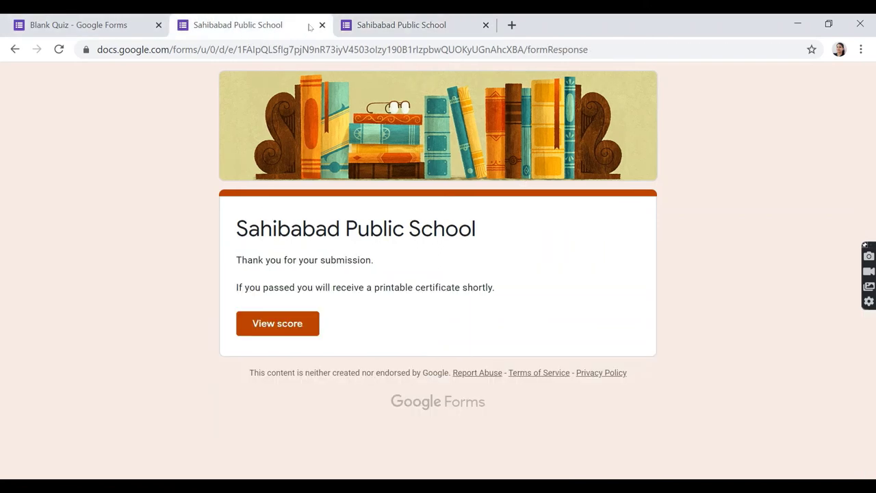
left_click(414, 26)
left_click(75, 24)
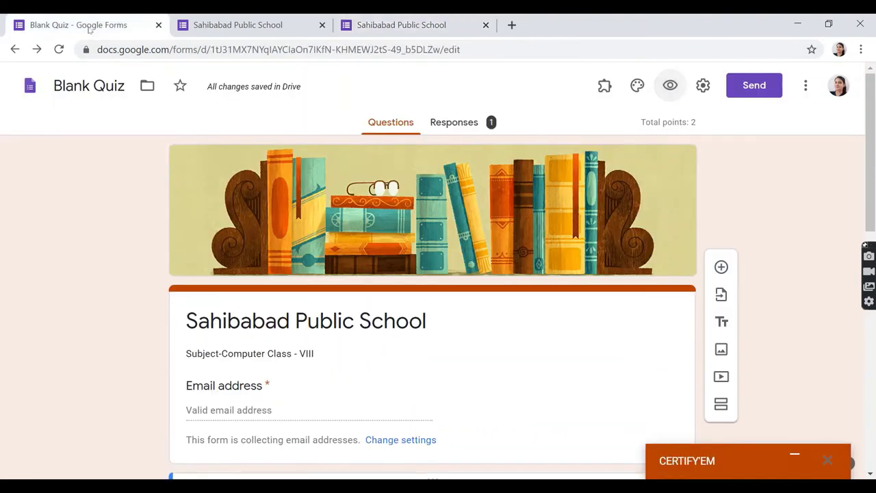
Open Gmail in a new browser tab and refresh the inbox to check for the certificate email
left_click(512, 25)
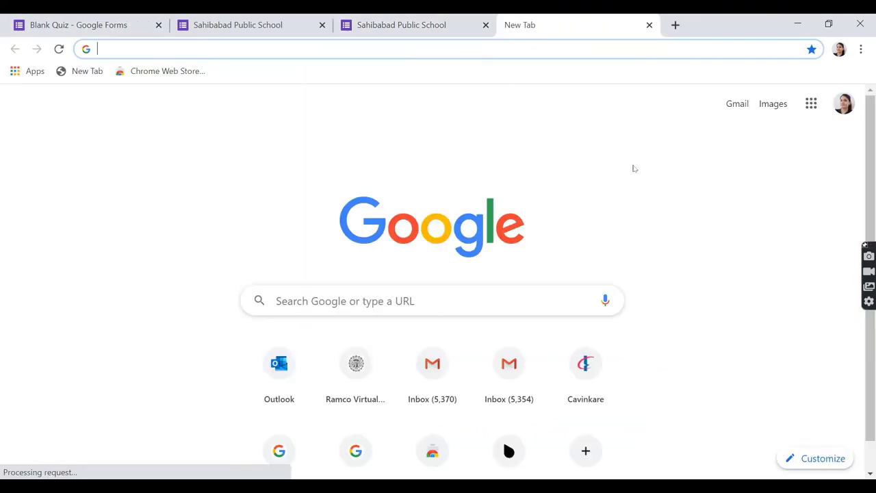
left_click(738, 104)
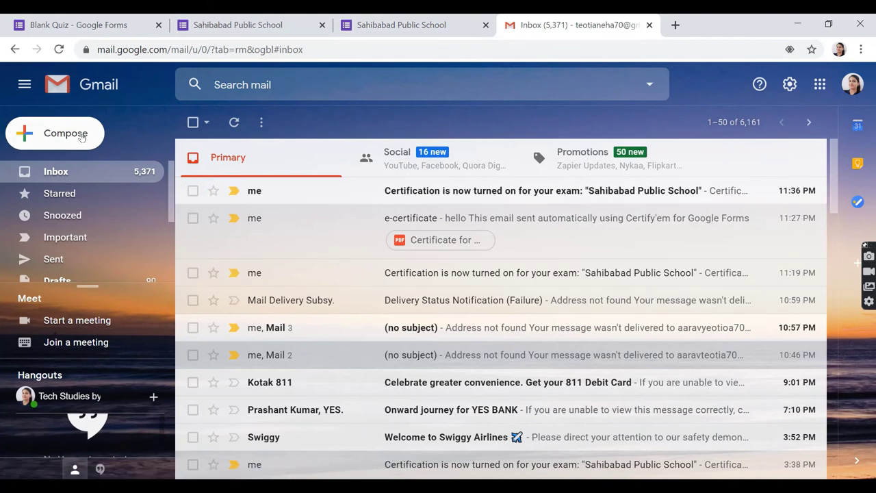
left_click(234, 123)
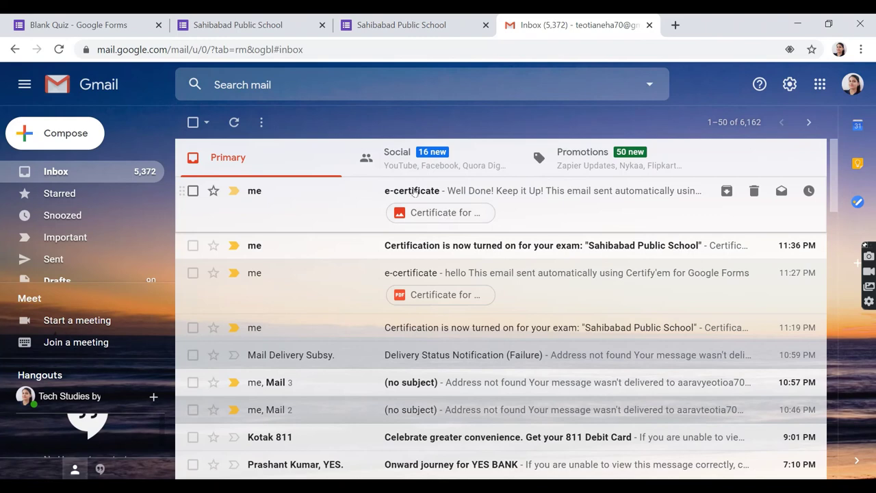
Open the newest e-certificate email and view its attached certificate image at full size
left_click(447, 195)
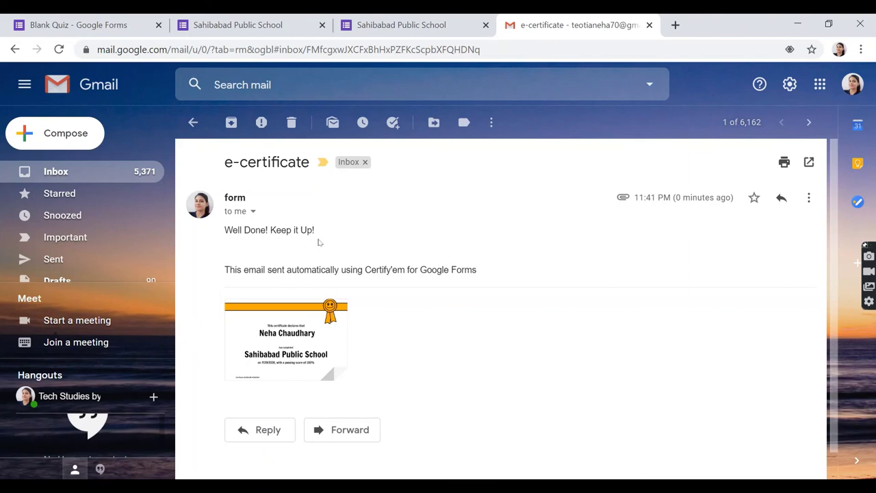
left_click(279, 337)
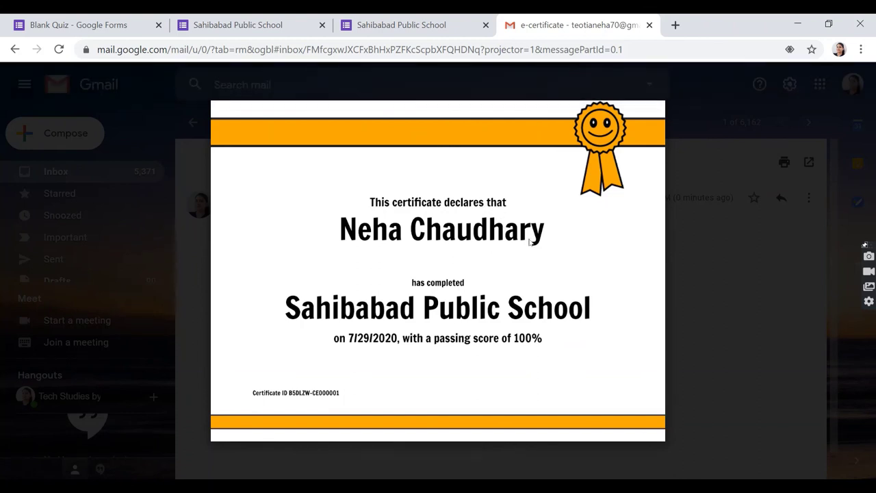
mouse_move(411, 438)
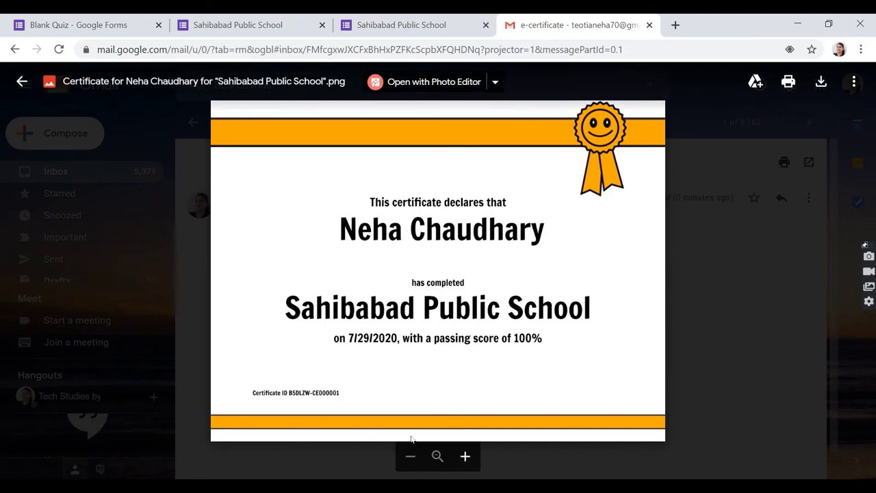